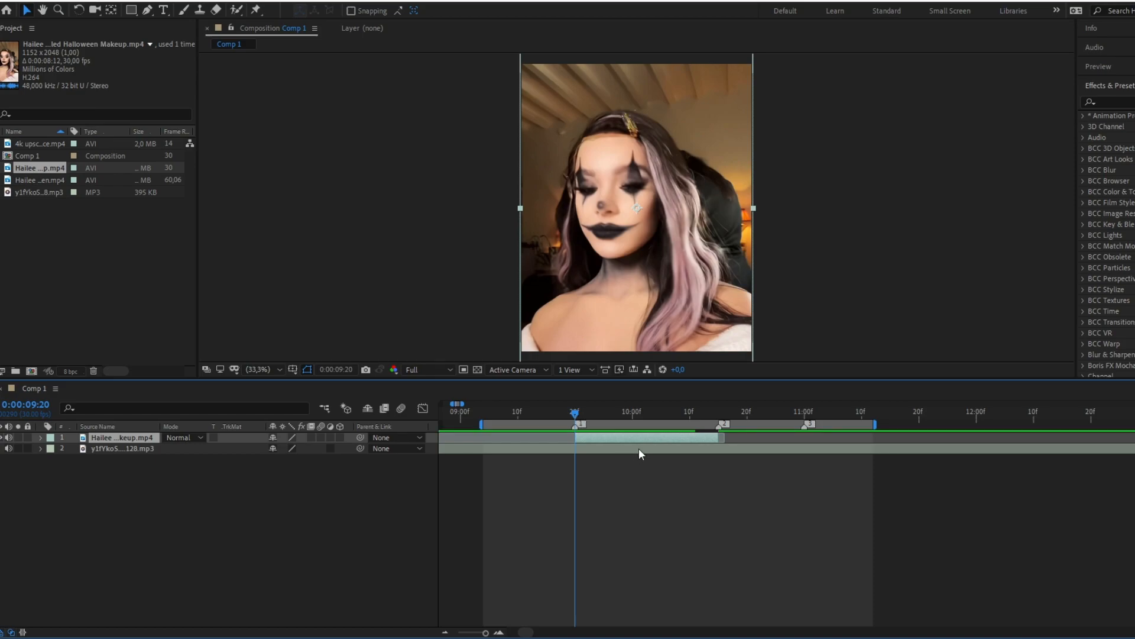
Step: Pre-compose the selected video clip, moving all attributes into the new composition and adjusting its duration to the layer's time span
key(ctrl+shift+c)
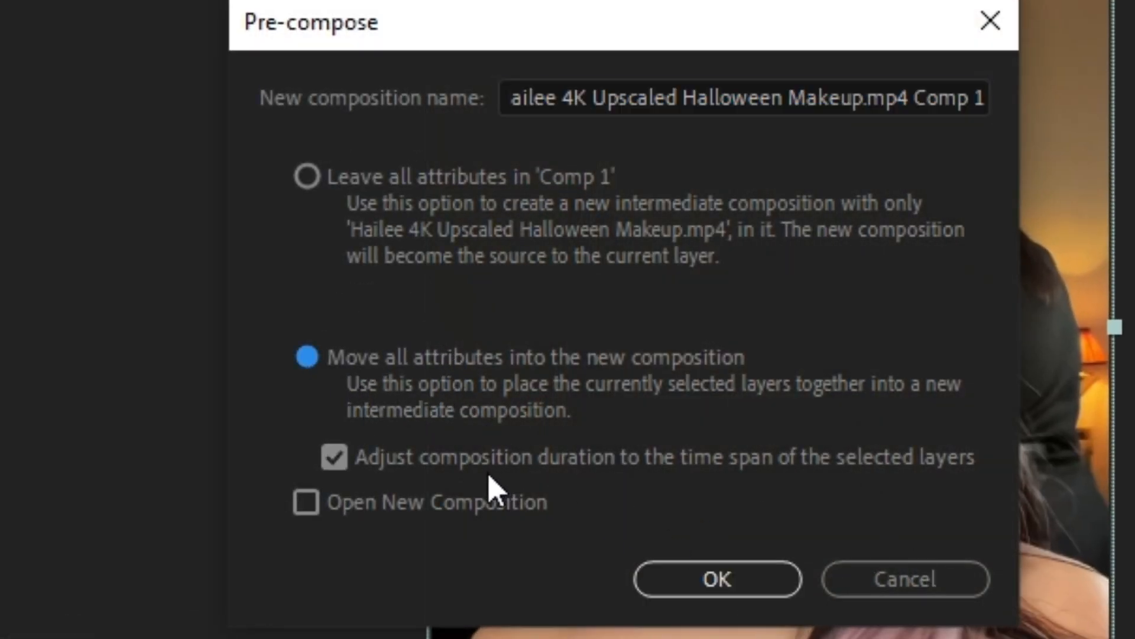
click(692, 586)
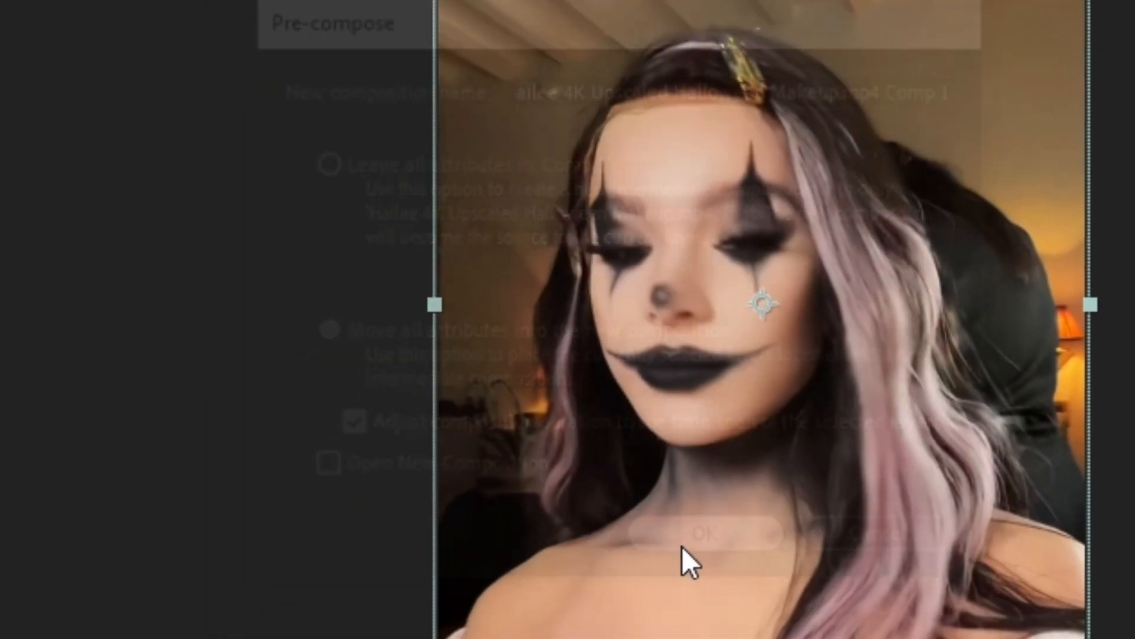
mouse_move(574, 411)
mouse_down()
mouse_move(600, 409)
mouse_move(575, 412)
mouse_up()
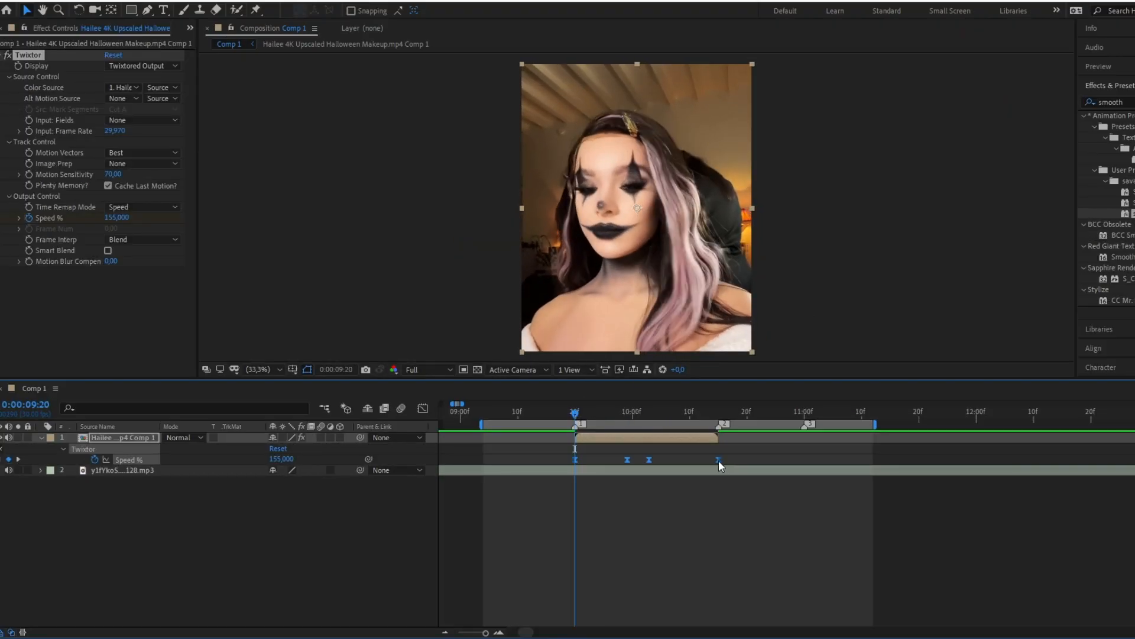
Step: Set Twixtor's input frame rate to 30, Image Prep to Contrast/Edge Enhance and Frame Interp to Motion Weighted Blend, and enable Smart Blend
click(116, 130)
key(Return)
click(142, 163)
click(155, 193)
click(142, 240)
click(155, 281)
click(107, 250)
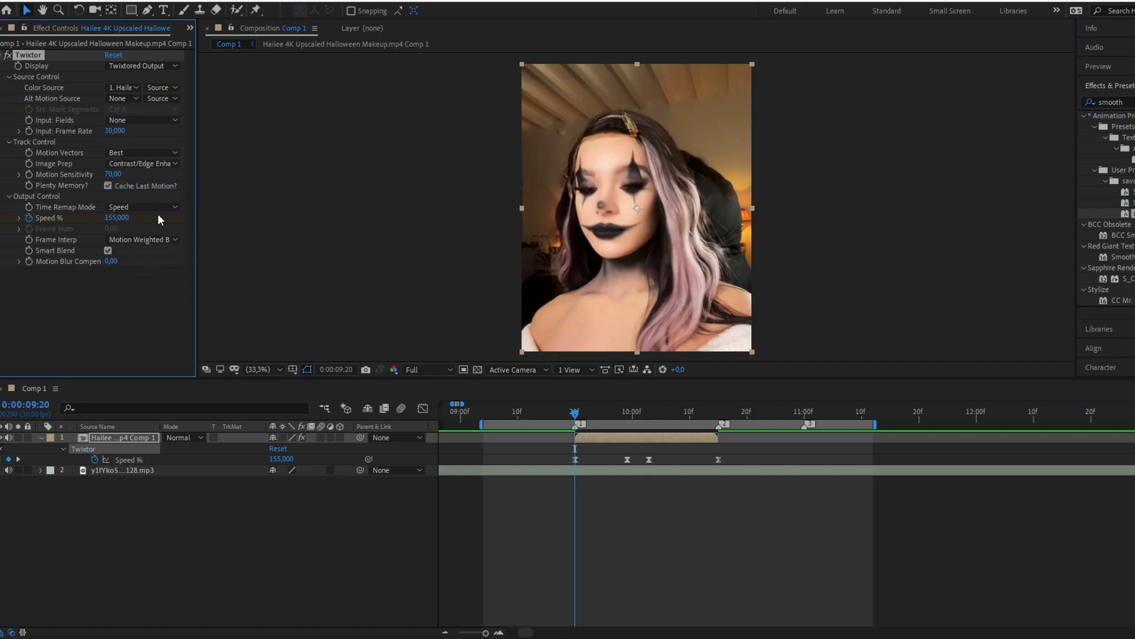
Step: Apply the Twitch effect to the pre-composed clip and enable its Slide operator
click(138, 438)
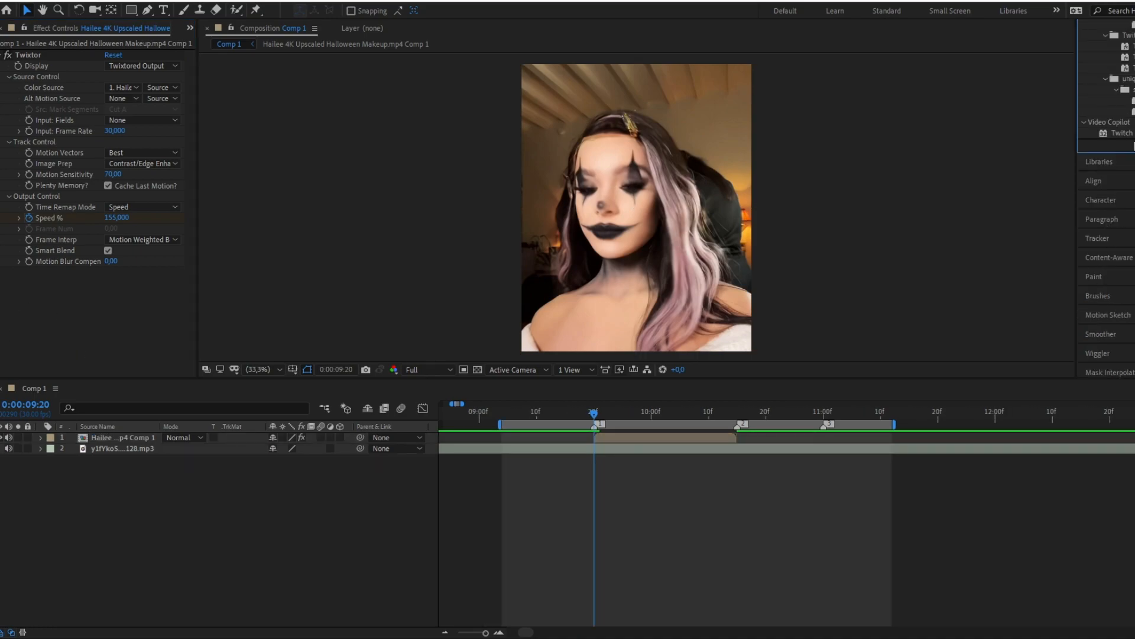
drag(1129, 134, 44, 294)
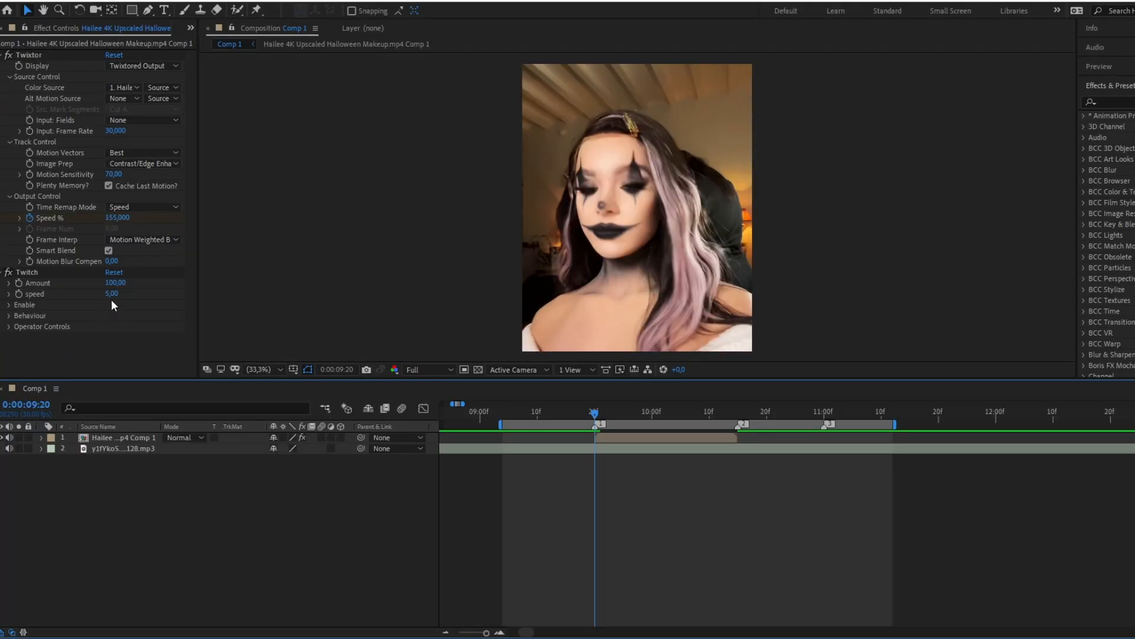
click(9, 305)
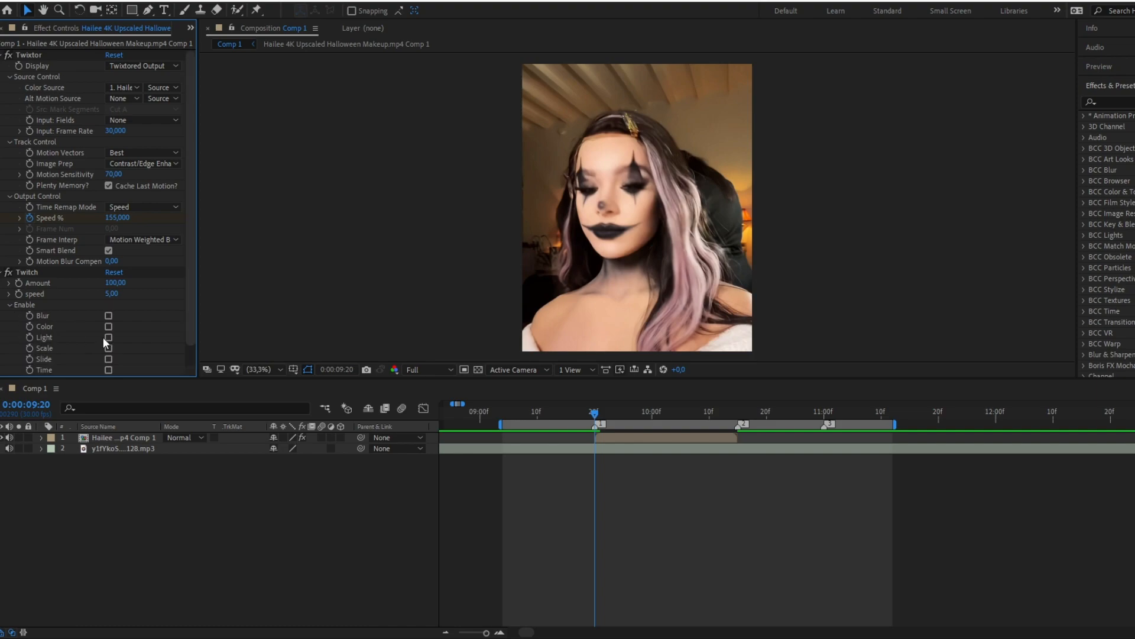
scroll(64, 336, down, 1)
click(110, 338)
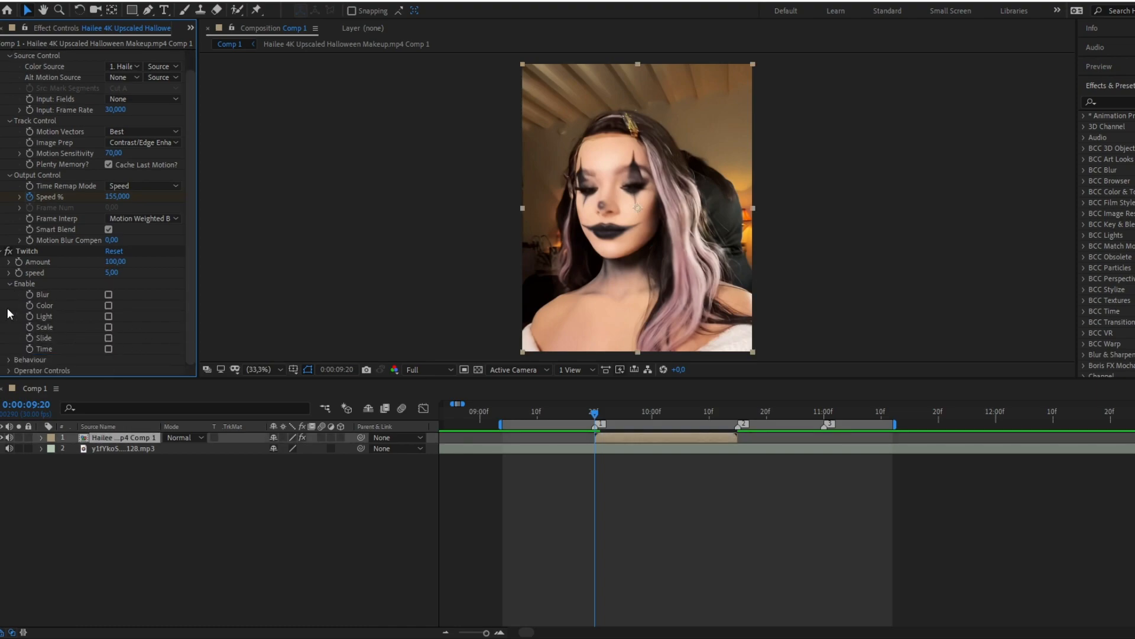
click(9, 284)
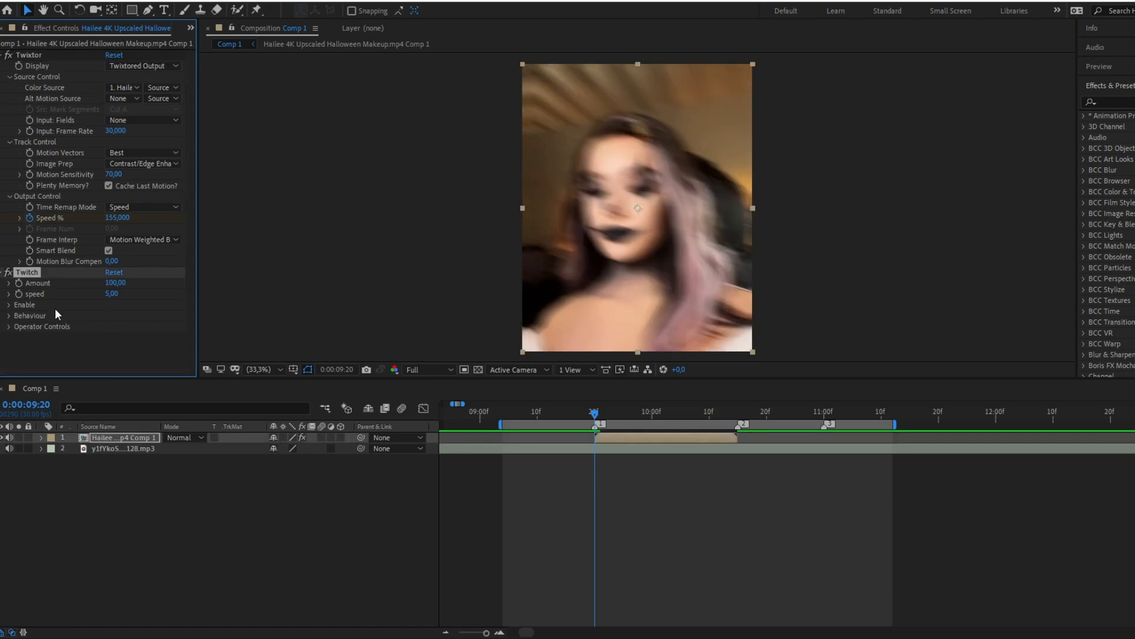
Step: Set the Twitch Amount to 125 and its Slide Twitches value to 1.23
click(118, 284)
key(Return)
click(9, 327)
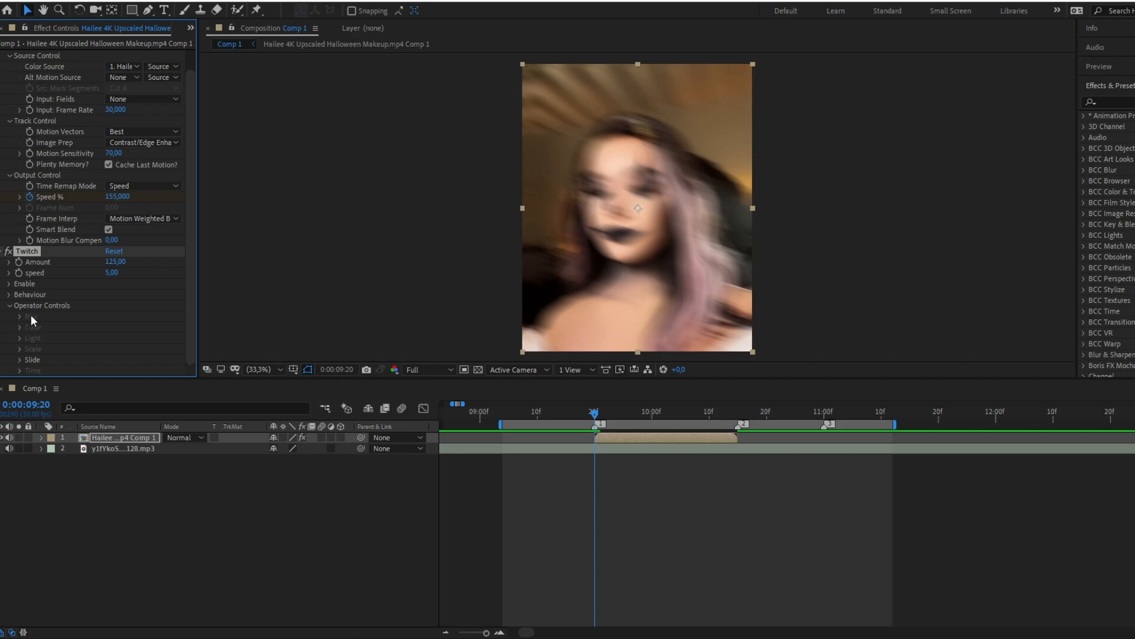
click(20, 359)
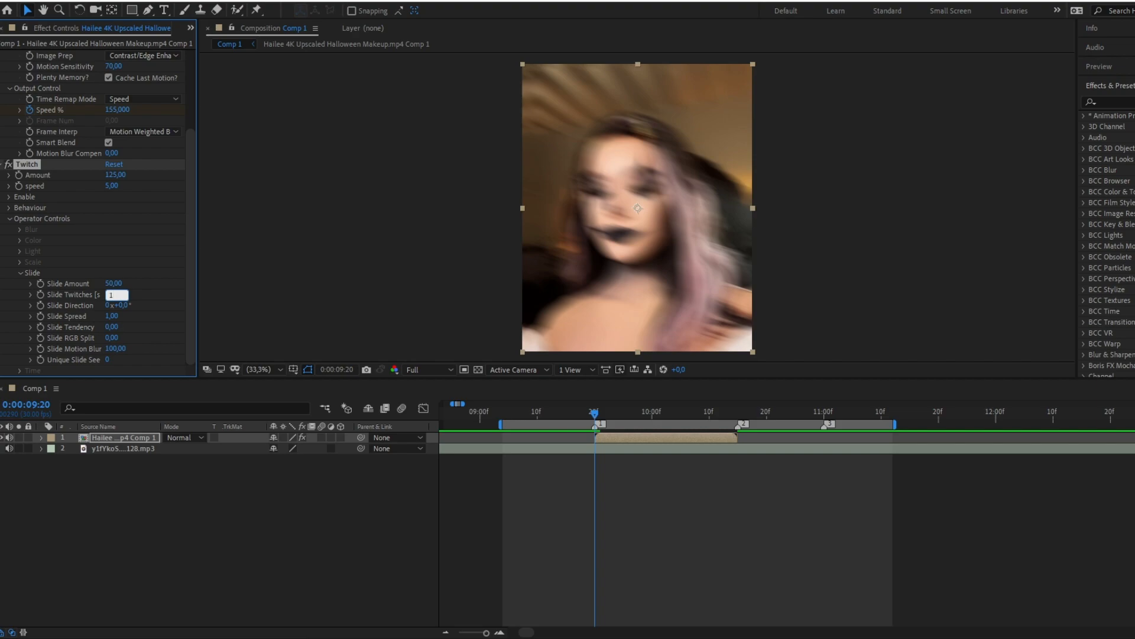
key(Return)
Step: Set the Twitch effect's Slide Amount to 27 and collapse the operator controls
click(114, 284)
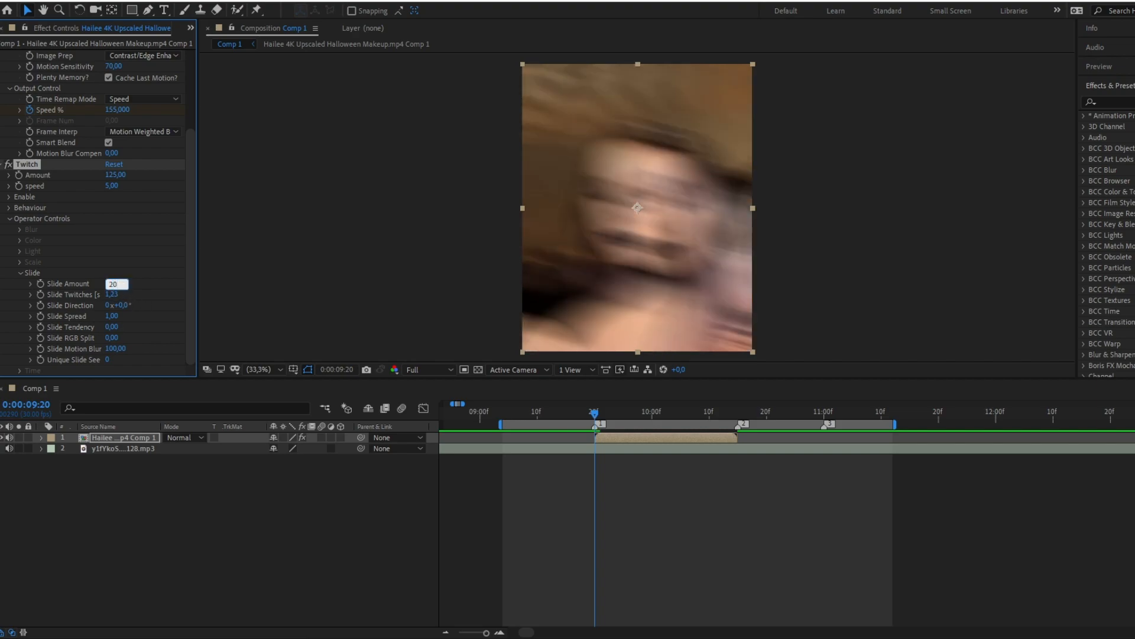
text(20)
key(Return)
drag(113, 284, 120, 285)
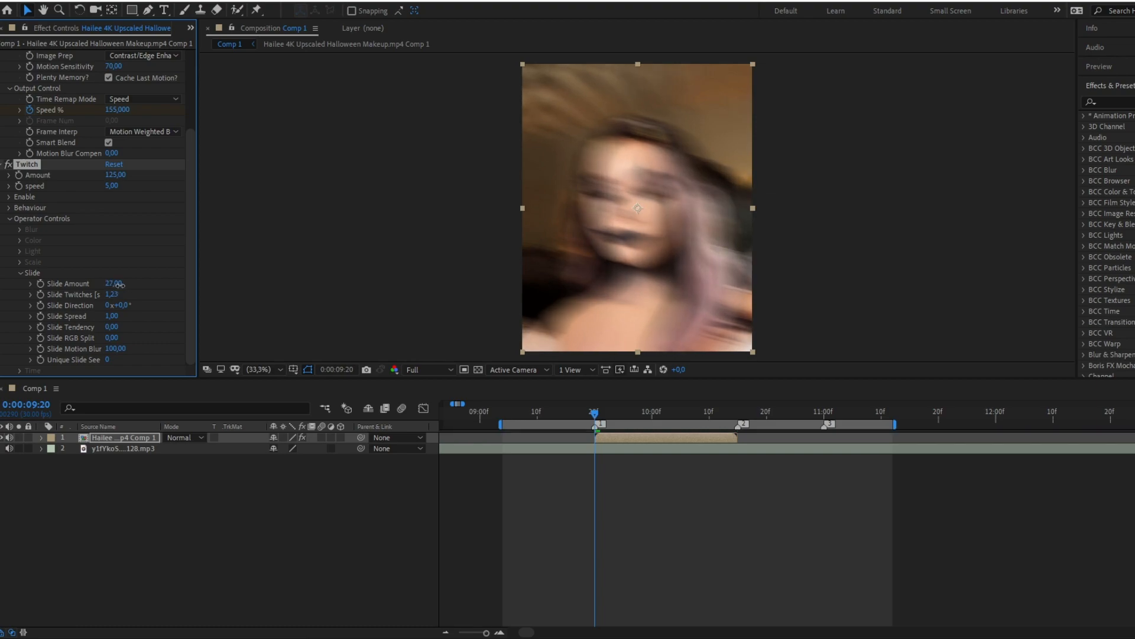
click(20, 274)
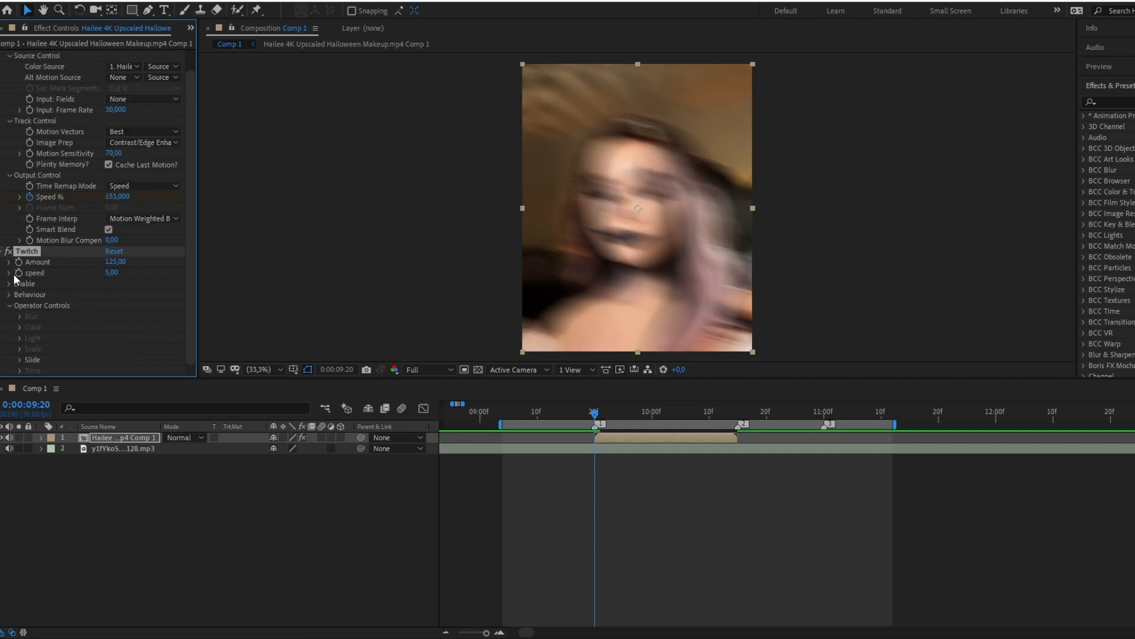
click(10, 307)
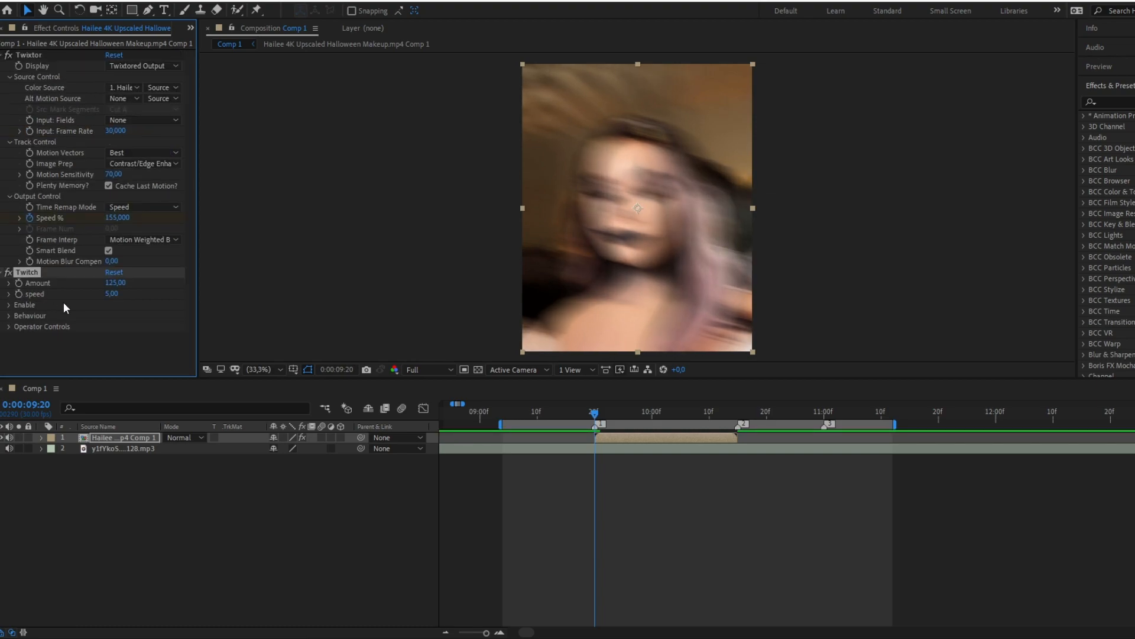
Step: Try a Twitch speed of 15
click(114, 294)
text(15)
key(Return)
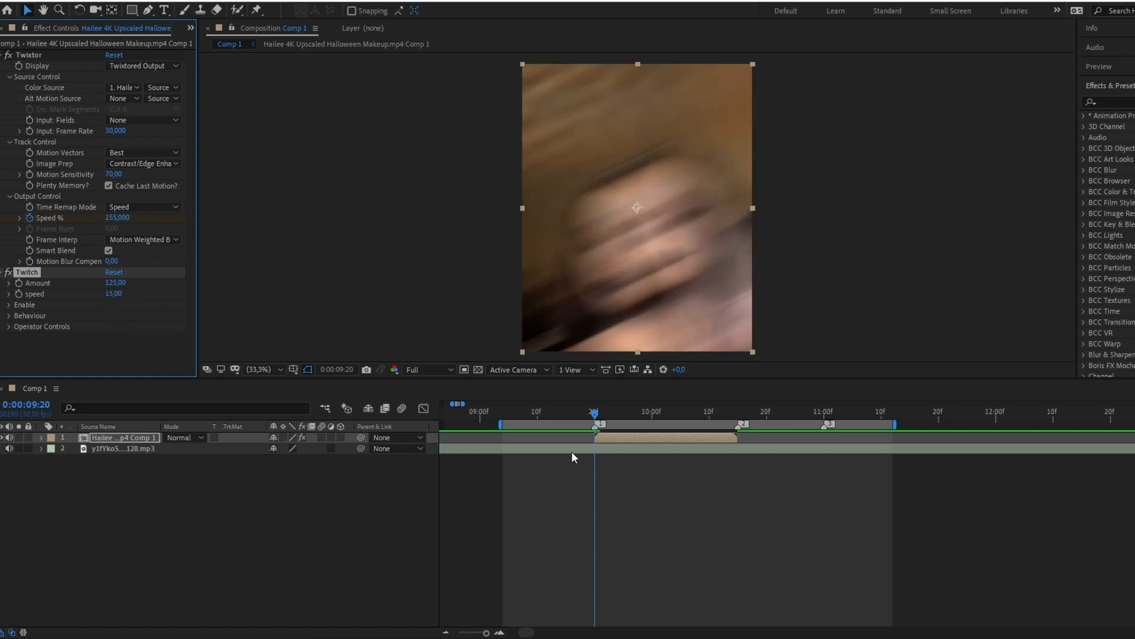
Step: Set the Twitch speed to 20 and play a short preview of the clip
key(u)
scroll(609, 479, up, 2)
click(121, 295)
text(20)
key(Return)
key(space)
key(space)
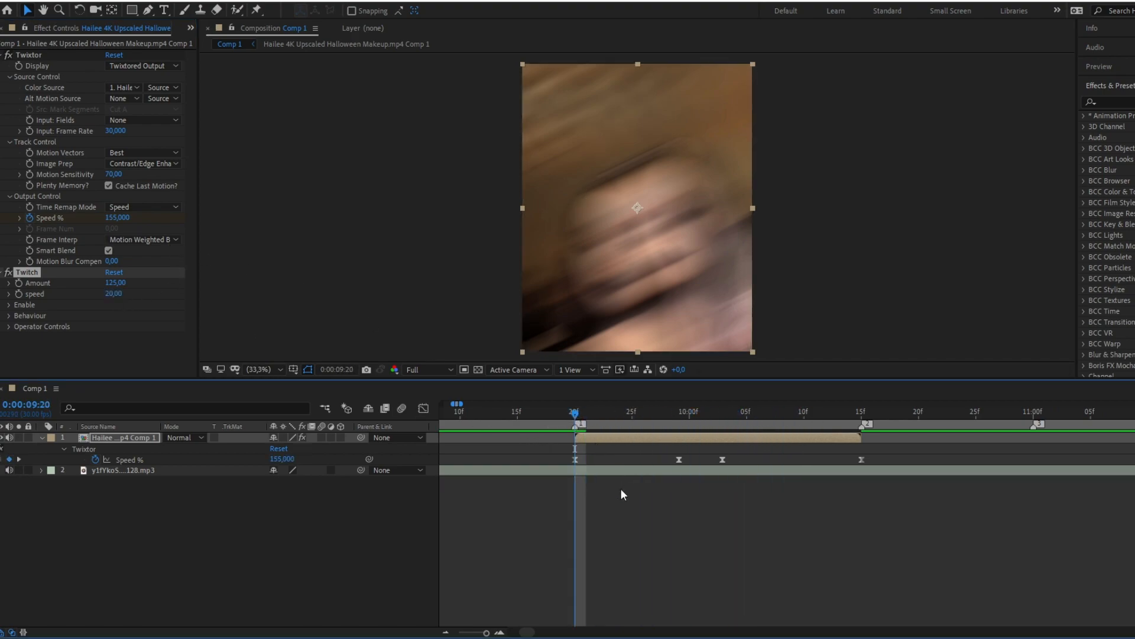
Step: Keyframe the Twitch Amount from 125 at 0:00:09:20 to 0 at 0:00:10:15
scroll(622, 527, down, 1)
click(9, 305)
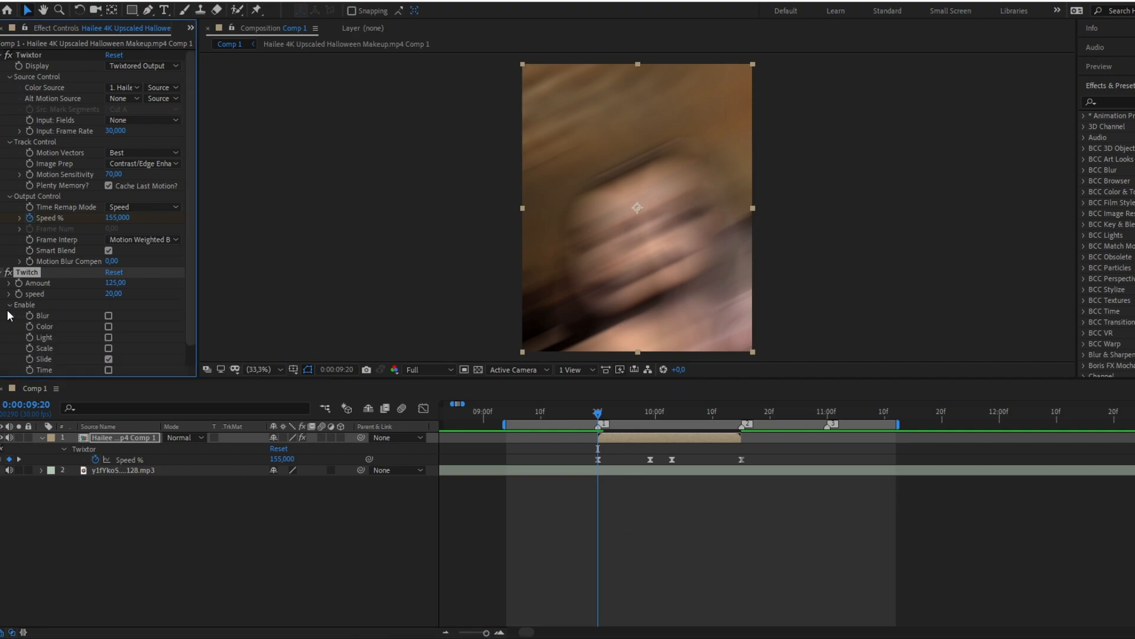
scroll(37, 325, down, 1)
click(9, 284)
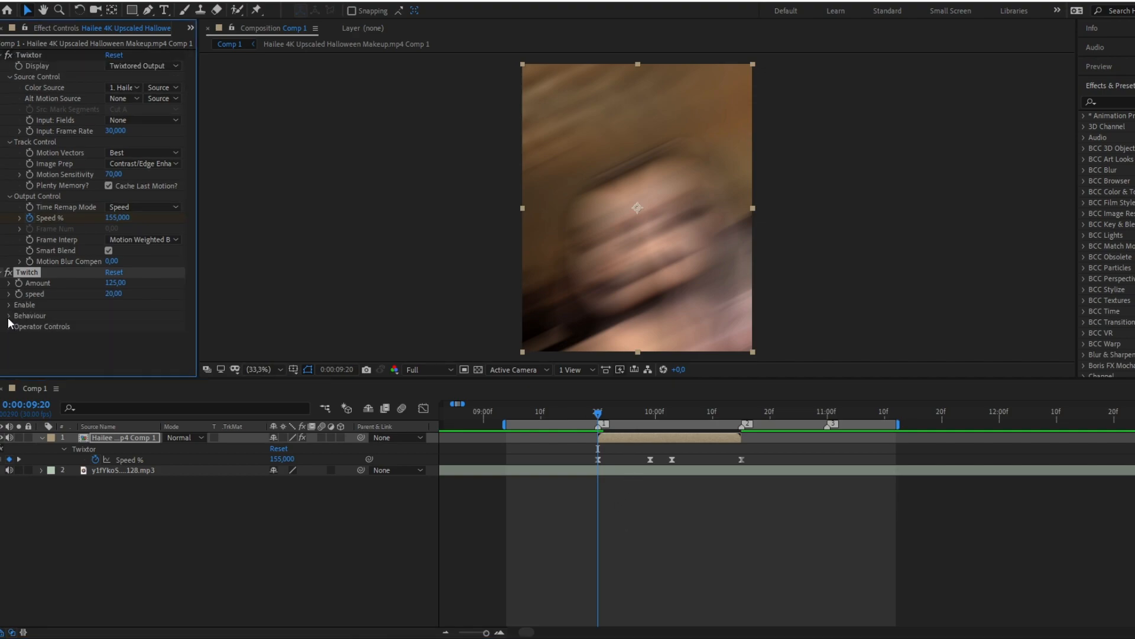
click(8, 316)
scroll(40, 318, down, 1)
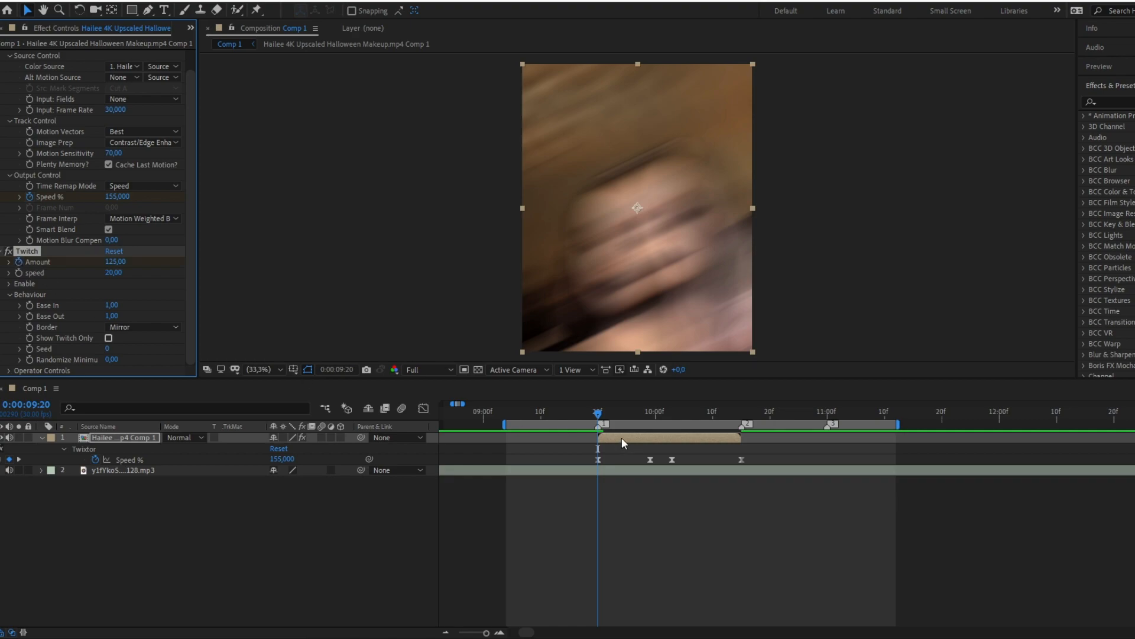
drag(602, 413, 743, 412)
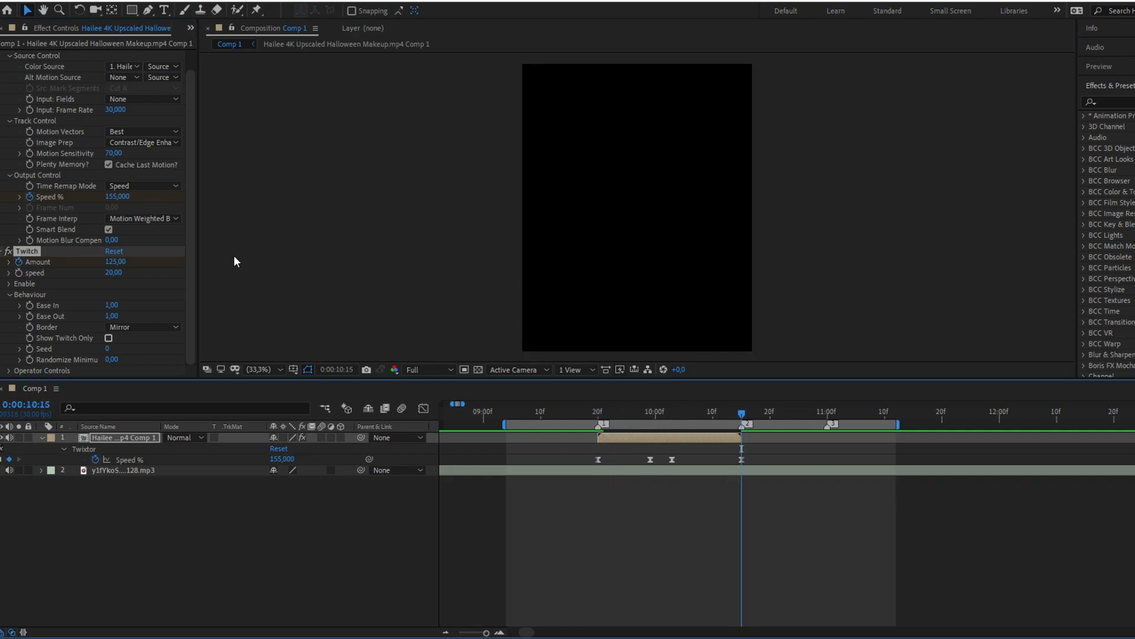
click(116, 262)
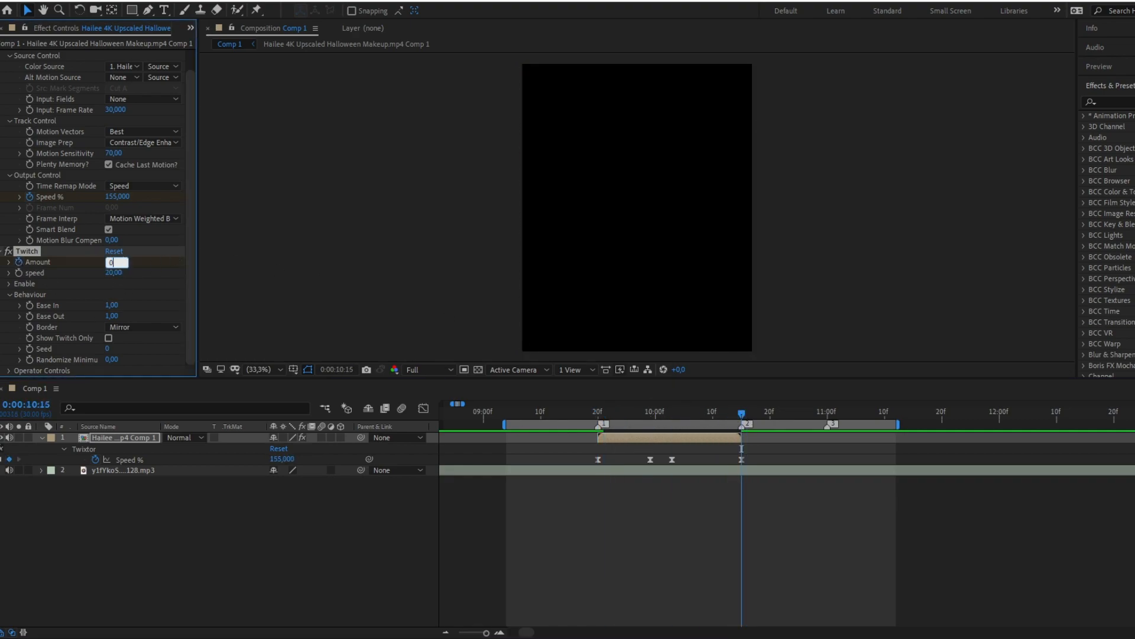
key(Return)
Step: Lower the preview resolution to Quarter, preview the twitch, and return the playhead to the clip's start at 0:00:09:20
drag(630, 414, 603, 423)
click(425, 370)
click(435, 439)
key(space)
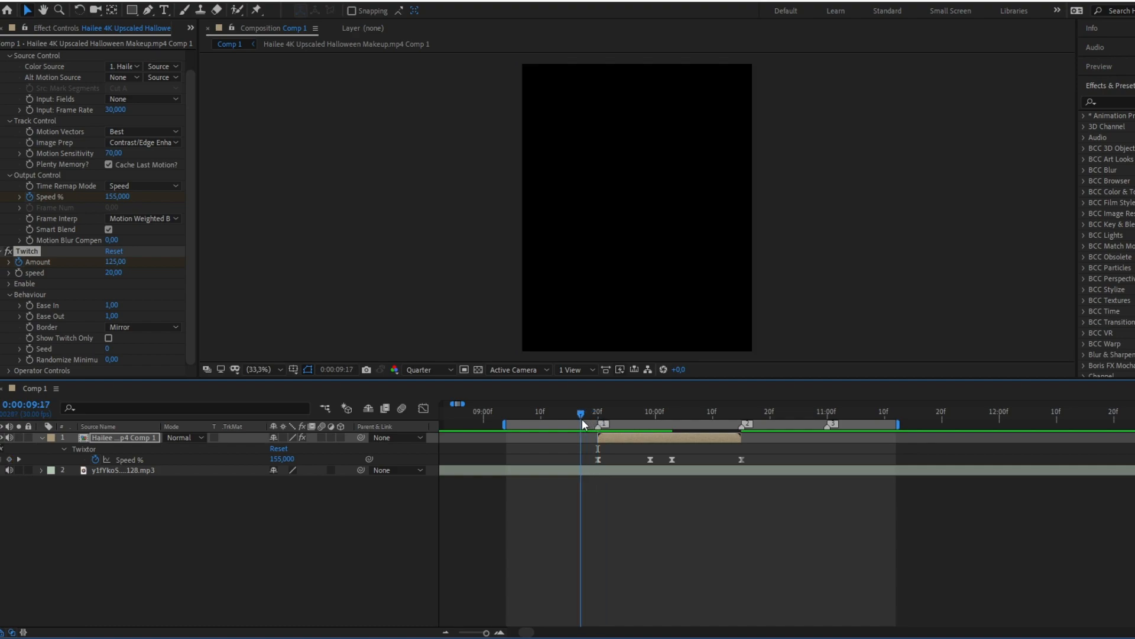
key(space)
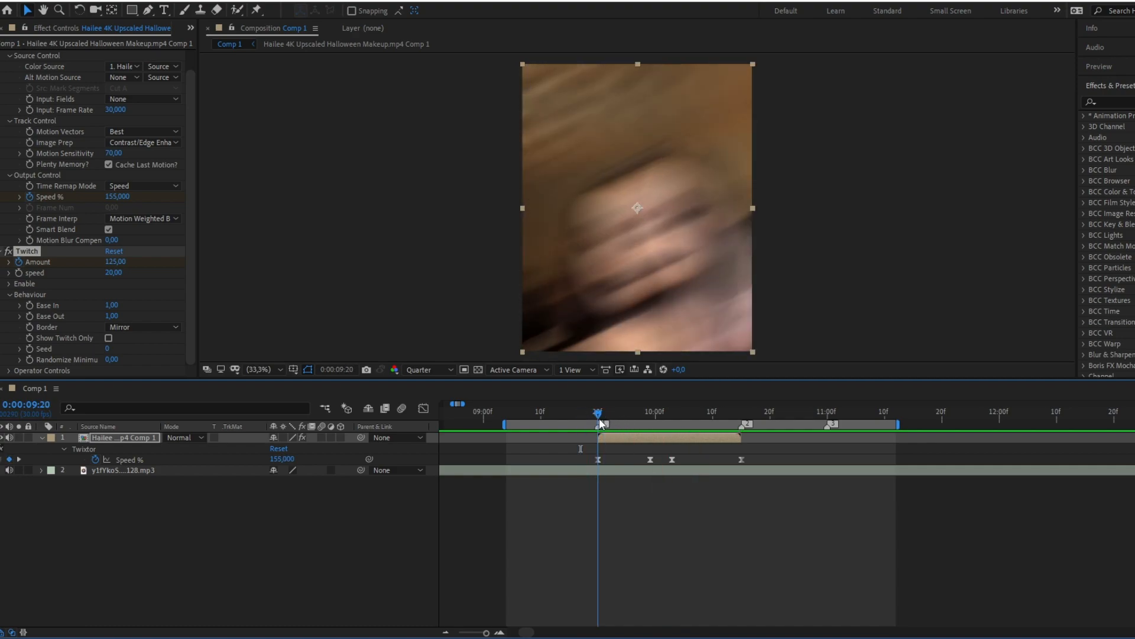
key(space)
click(601, 413)
drag(601, 414, 597, 414)
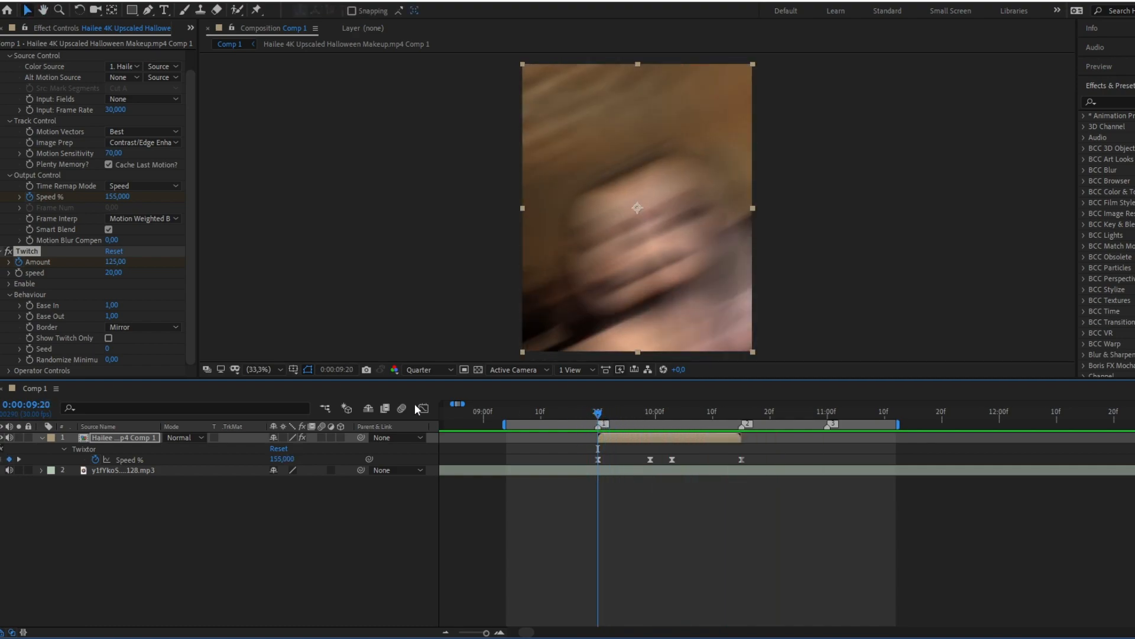
Step: Open the Twitch effect's Slide operator controls
click(10, 294)
click(10, 325)
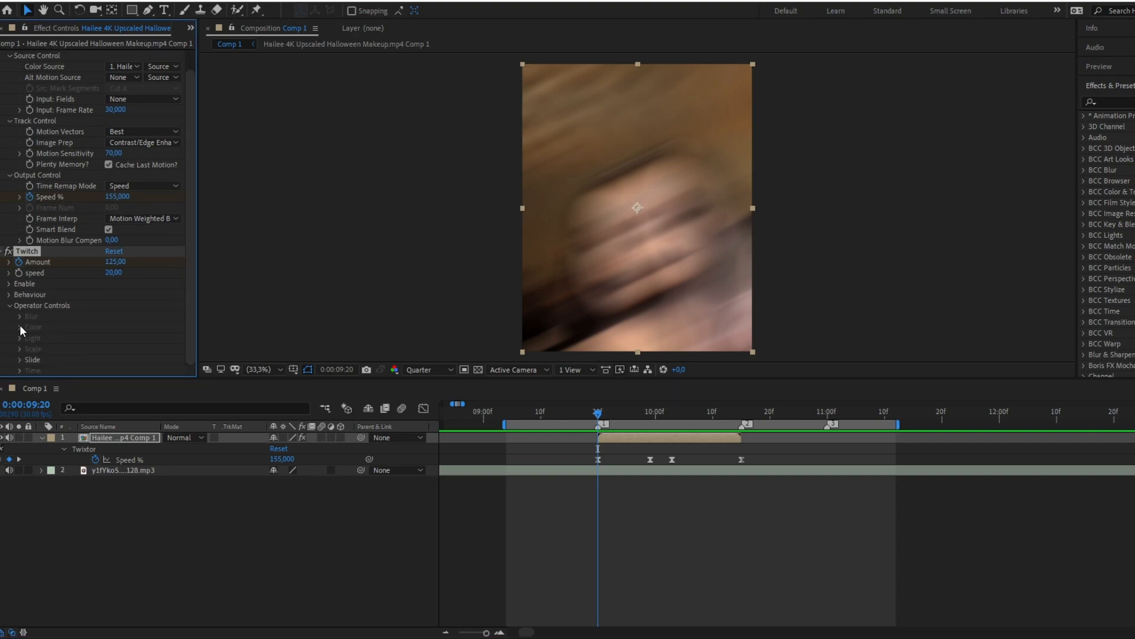
click(19, 359)
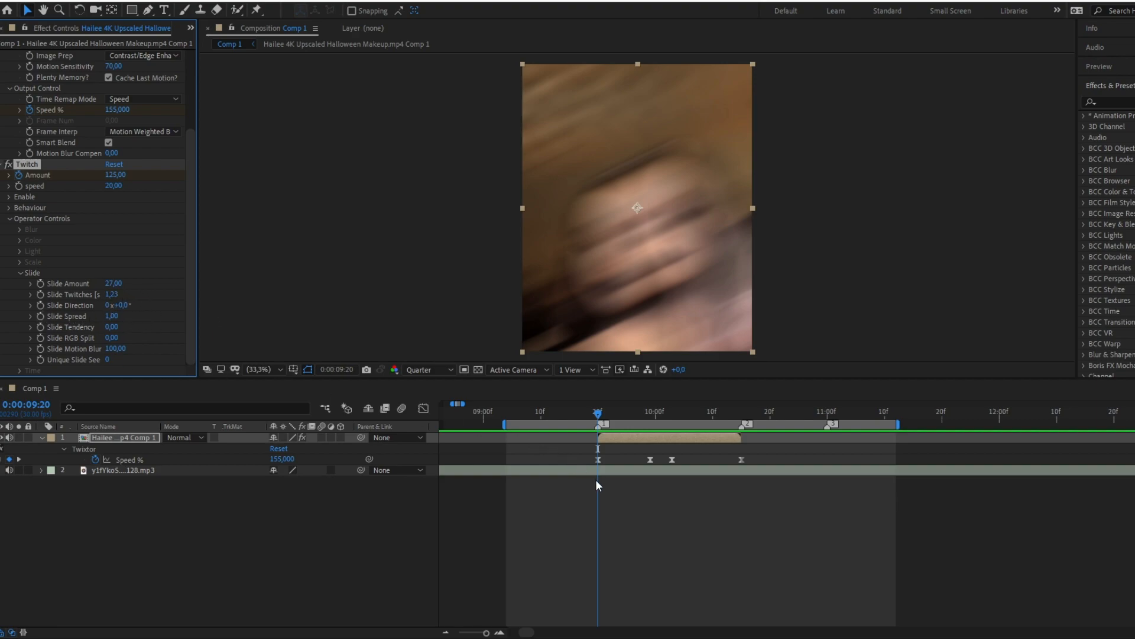
scroll(610, 509, up, 2)
scroll(590, 475, down, 2)
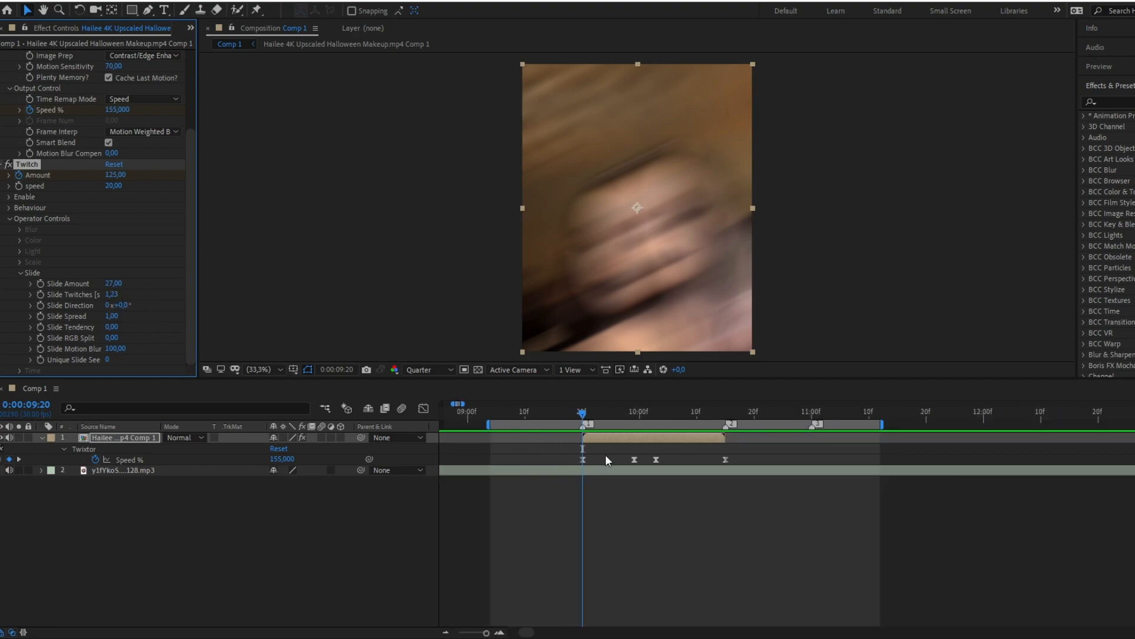
Step: Reveal the clip layer's keyframed Twixtor and Twitch properties in the timeline
click(599, 463)
click(598, 439)
key(u)
click(527, 455)
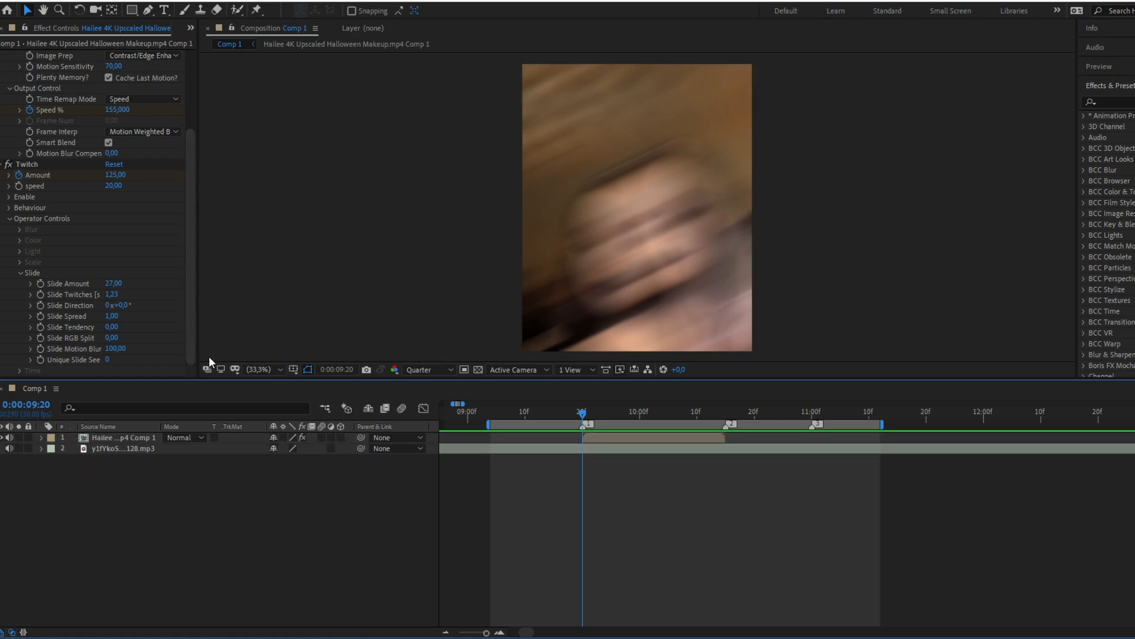
key(u)
click(618, 440)
click(619, 504)
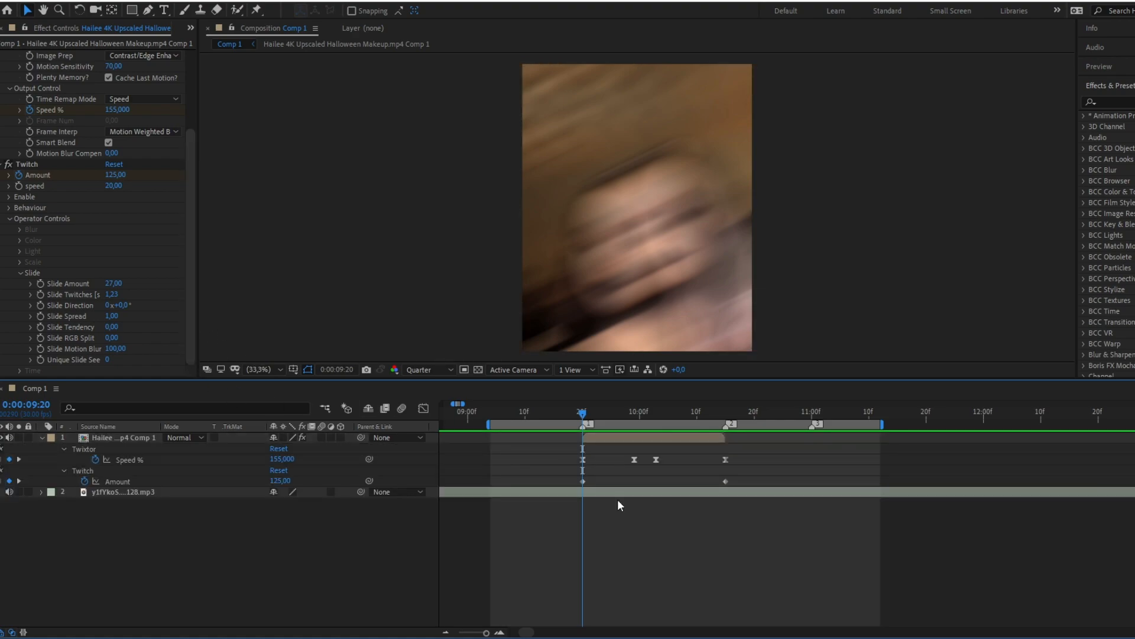
click(599, 440)
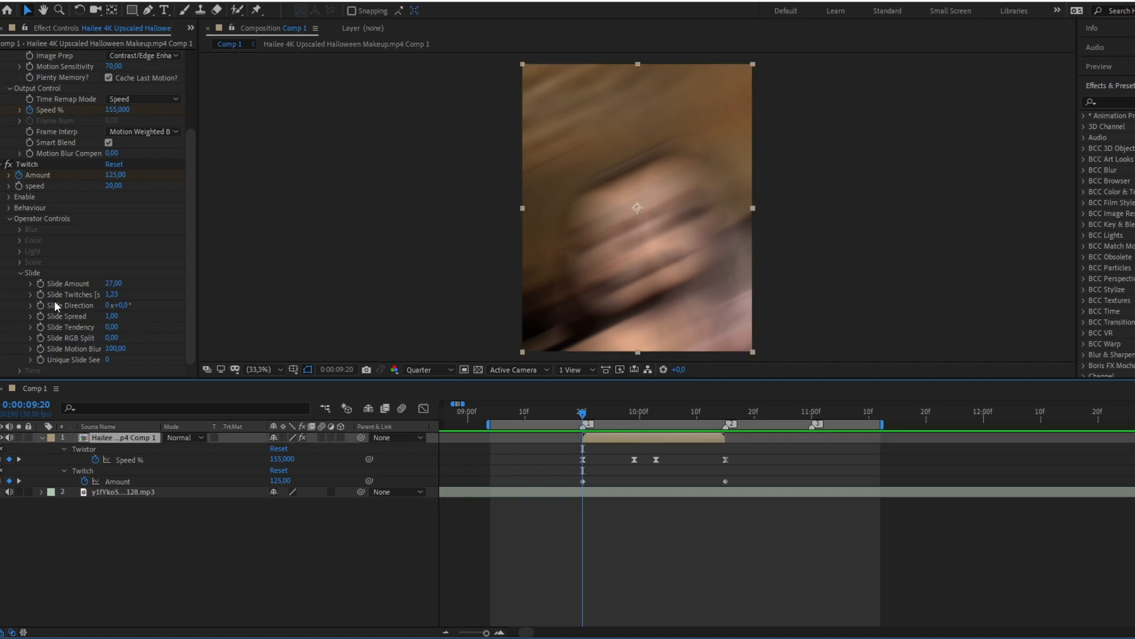
Step: Keyframe the Slide Direction at 114° on 0:00:09:20 and 69° on 0:00:09:21
mouse_move(120, 305)
mouse_down()
mouse_move(223, 308)
mouse_move(95, 324)
mouse_move(200, 314)
mouse_move(135, 310)
mouse_up()
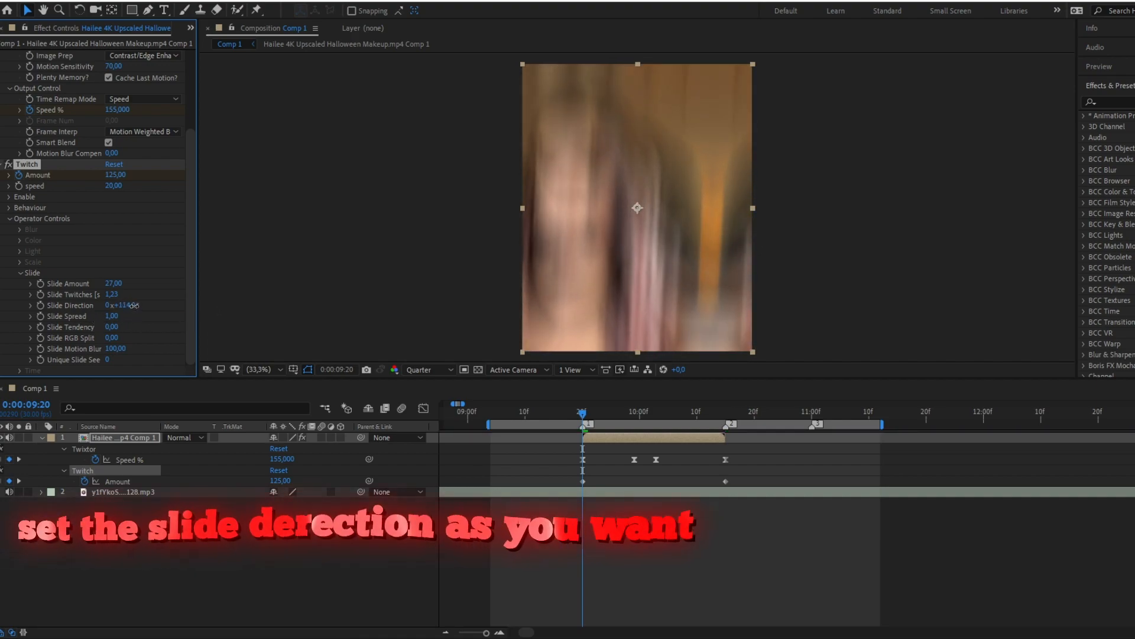
click(40, 306)
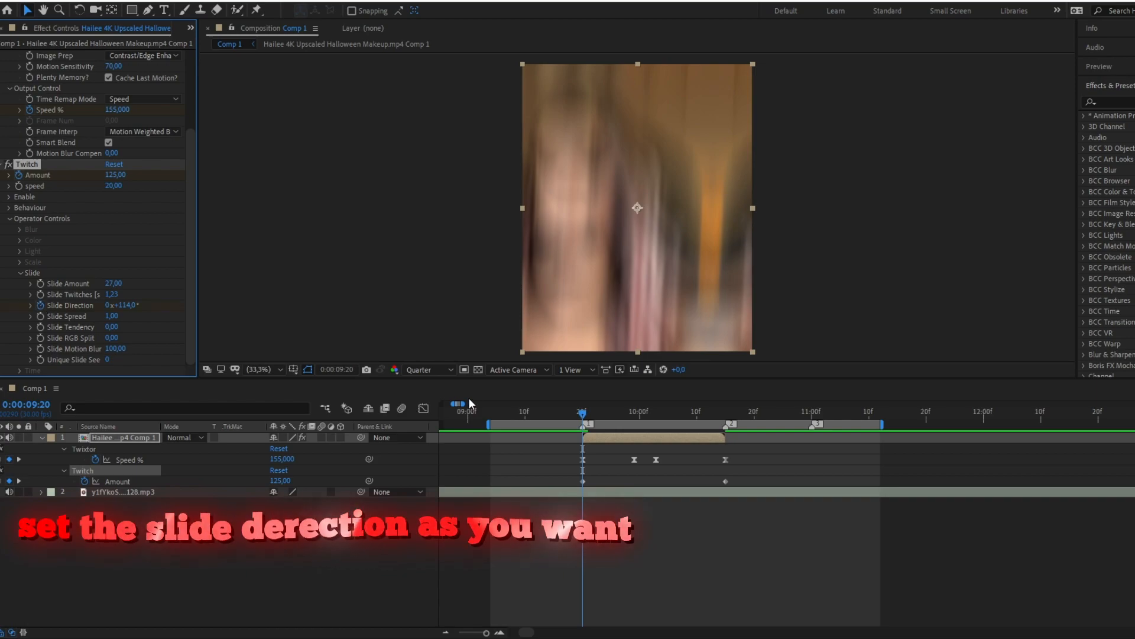
key(Page_Down)
drag(126, 305, 106, 308)
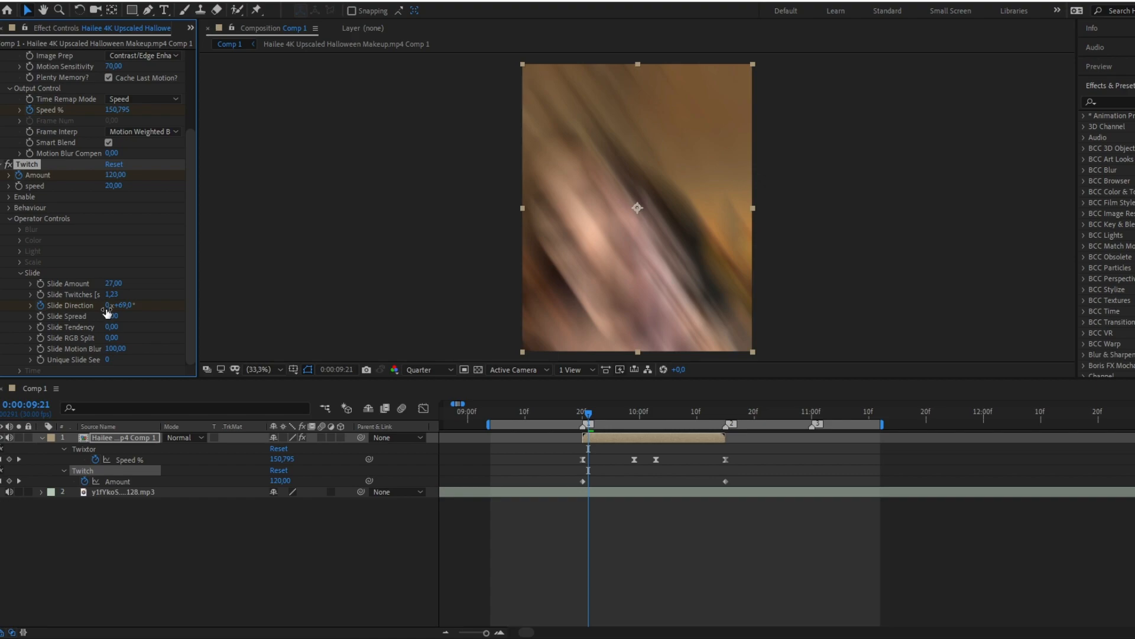
Step: Keyframe the Slide Direction at -80° on 0:00:09:22 and -108° on 0:00:09:23
key(Page_Down)
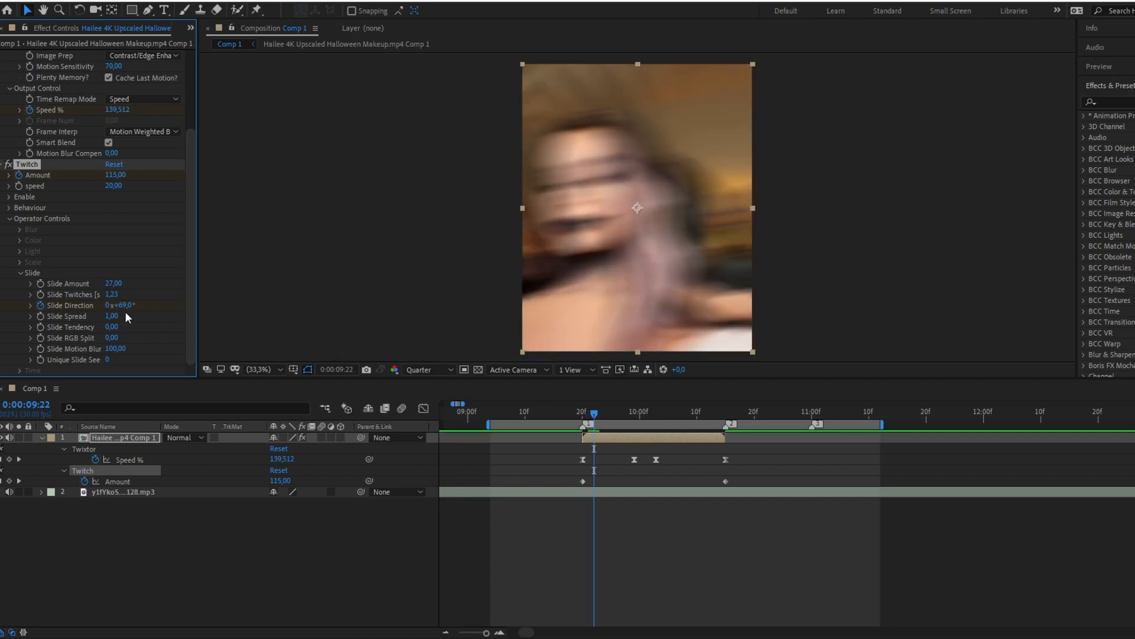
drag(117, 306, 48, 325)
click(599, 418)
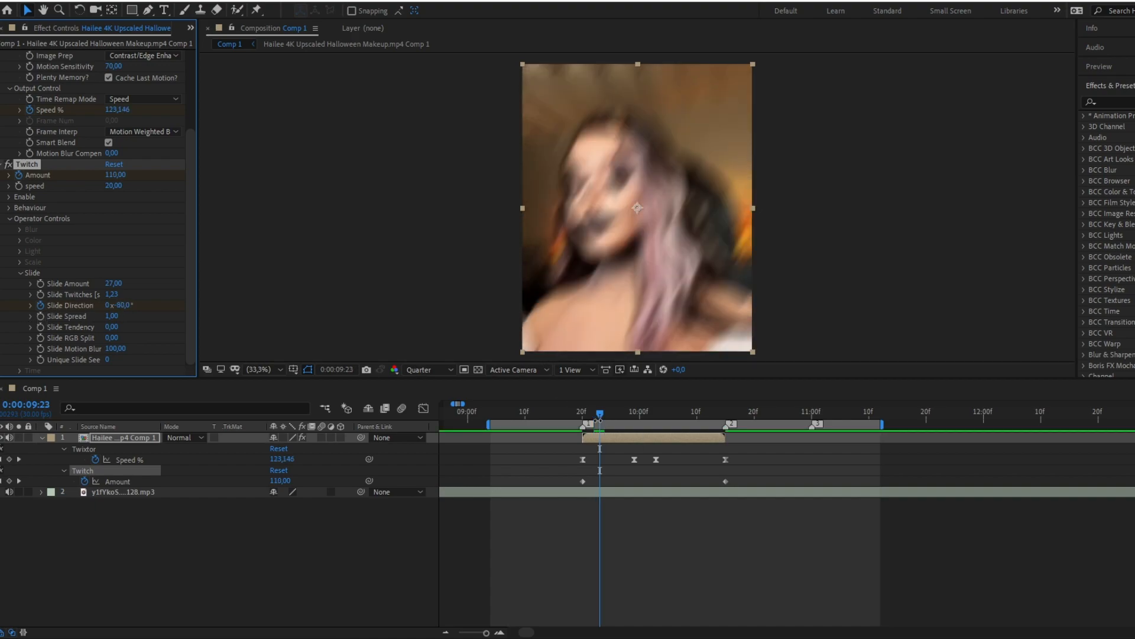
drag(123, 306, 106, 308)
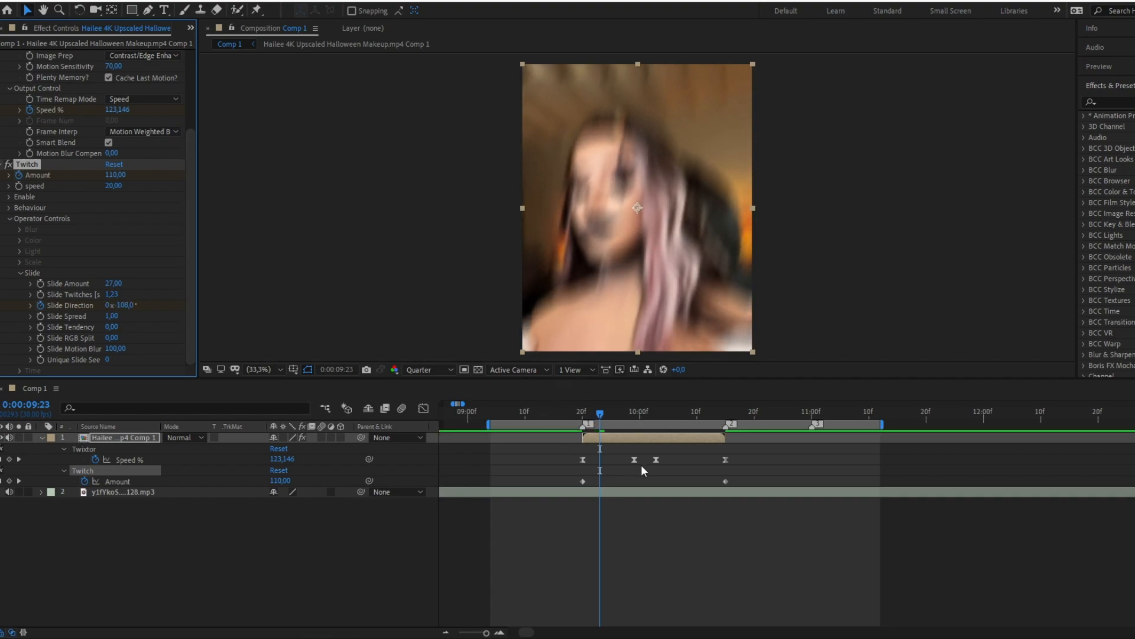
Step: Preview the slide shake from before the clip and set its first Slide Direction keyframe to 166°
click(613, 449)
click(613, 439)
key(u)
click(614, 464)
drag(599, 414, 549, 413)
key(space)
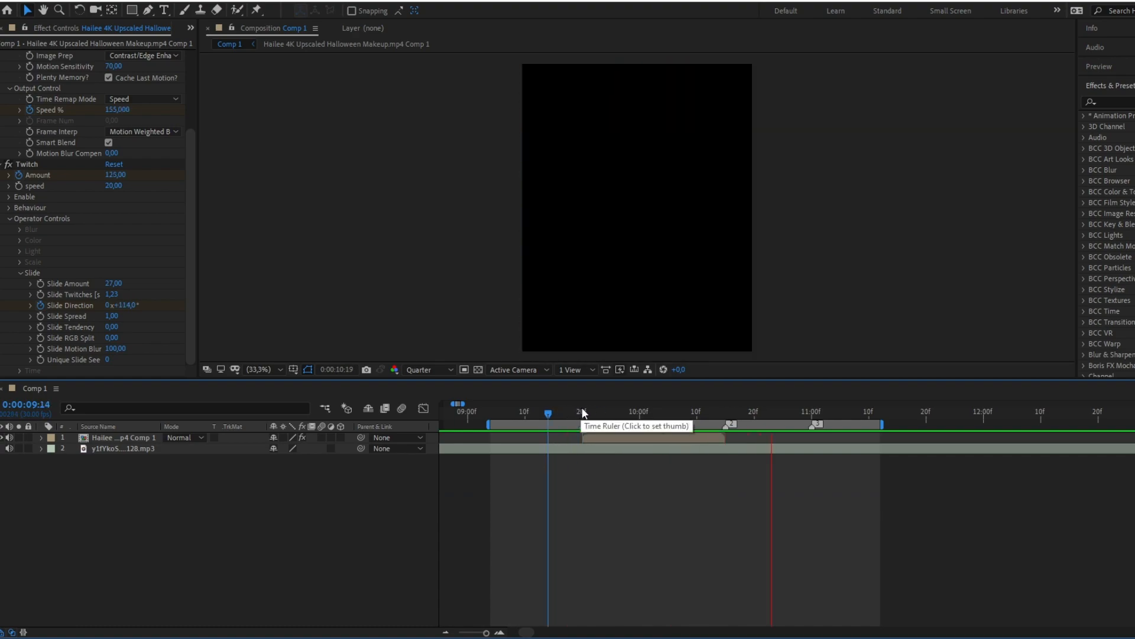
click(583, 410)
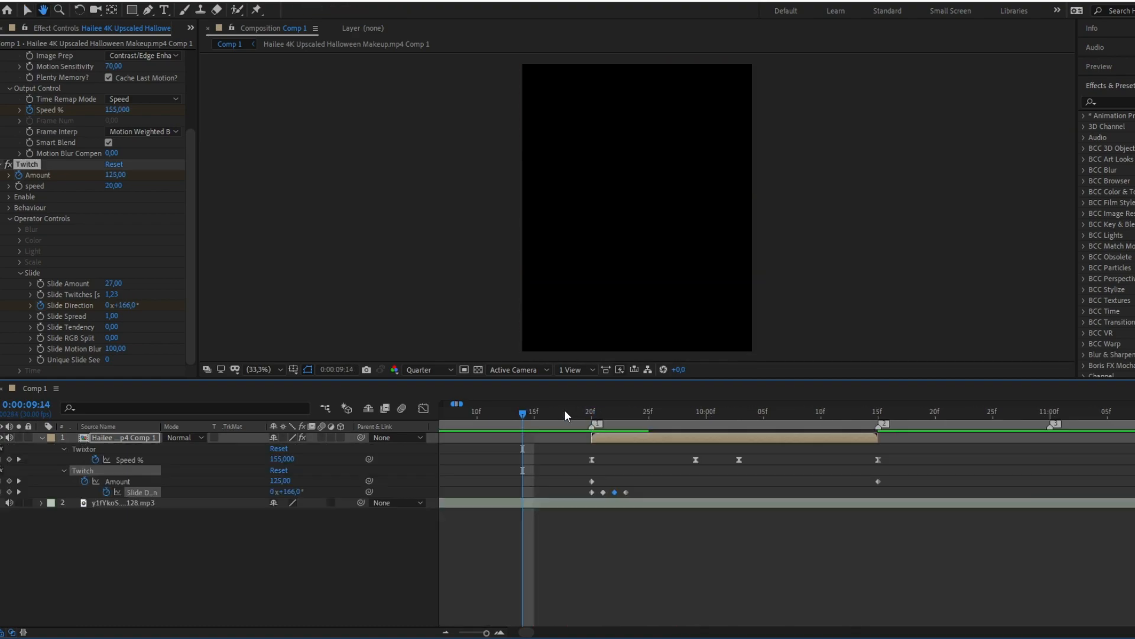
key(space)
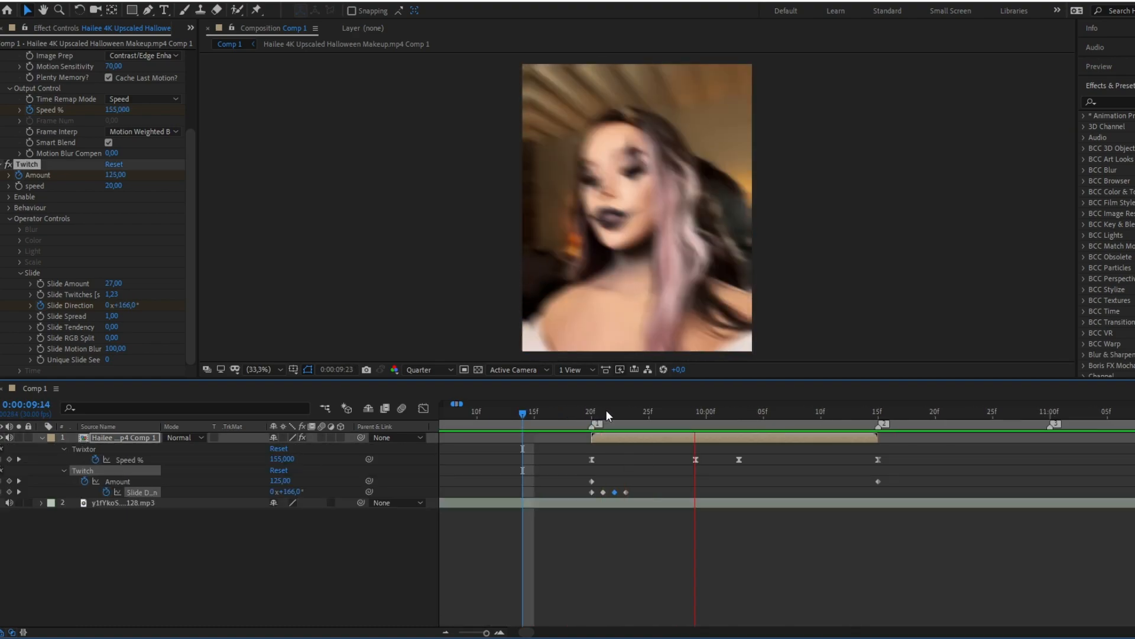
Step: Easy-ease both Twitch Amount keyframes and show their value curve in the graph editor
click(591, 413)
key(minus)
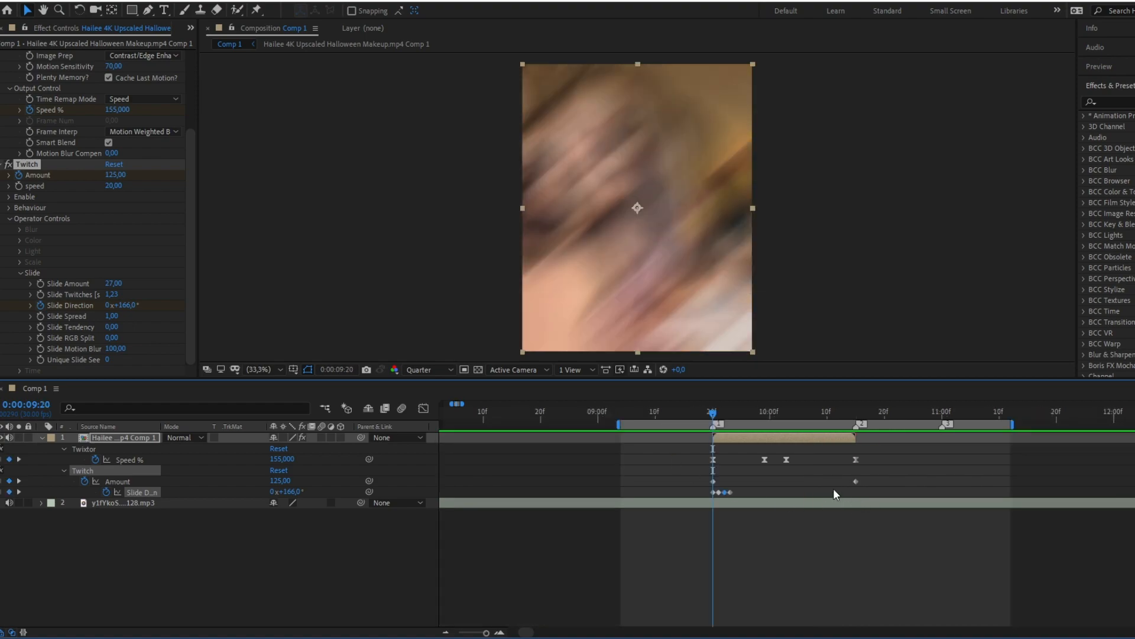
drag(882, 474, 644, 480)
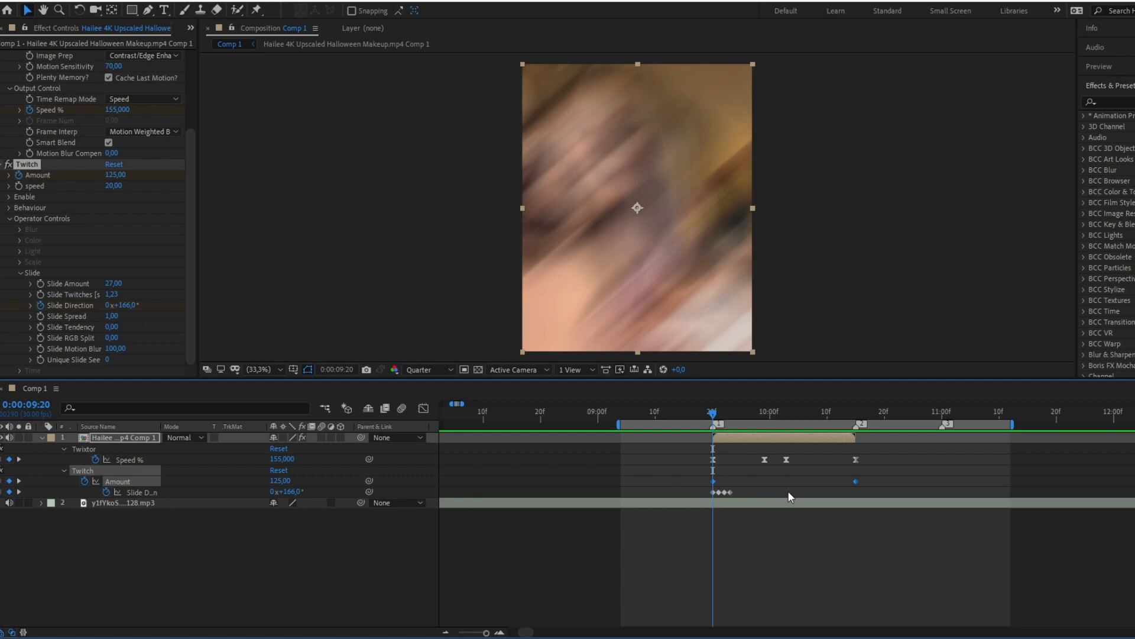
key(F9)
click(422, 409)
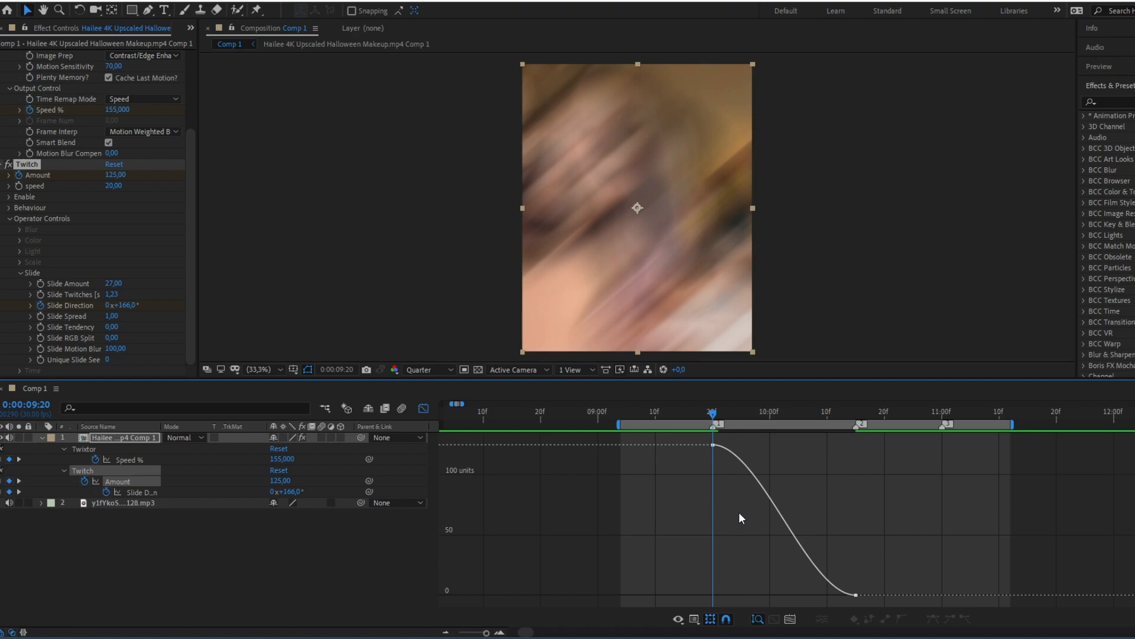
Step: Shape the Twitch Amount curve to drop steeply from the first keyframe and ease out slowly into the last one
click(678, 618)
click(679, 616)
click(678, 617)
click(724, 483)
click(855, 595)
drag(760, 445, 703, 539)
drag(808, 594, 727, 595)
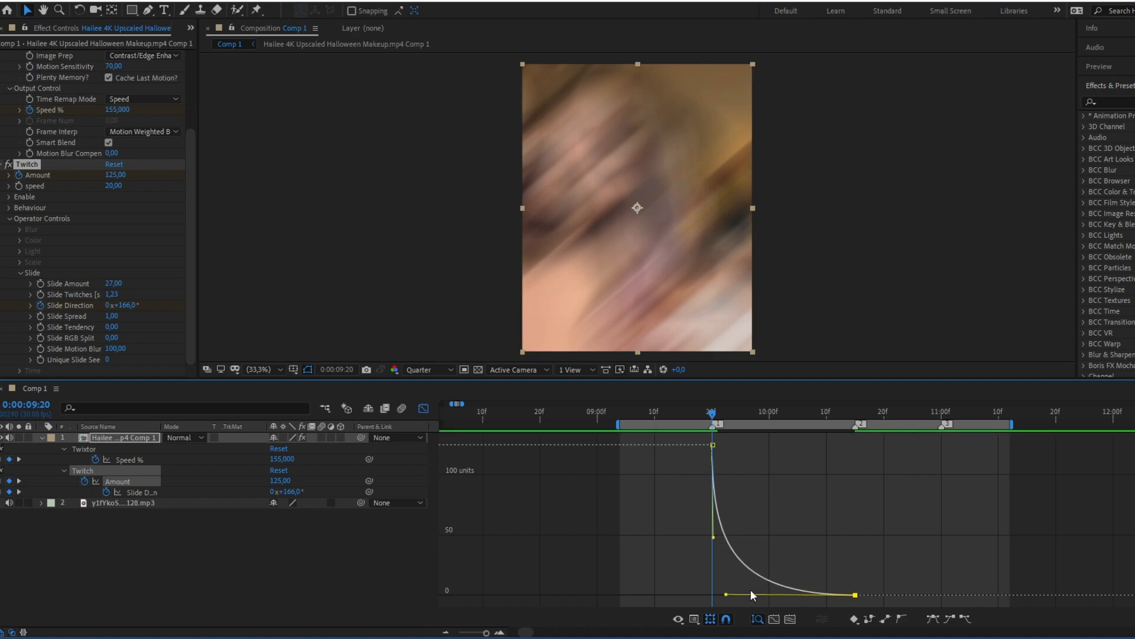
Step: Play back the eased shake from about 0:00:09:13 to judge how quickly the twitch fades
key(space)
click(672, 414)
key(space)
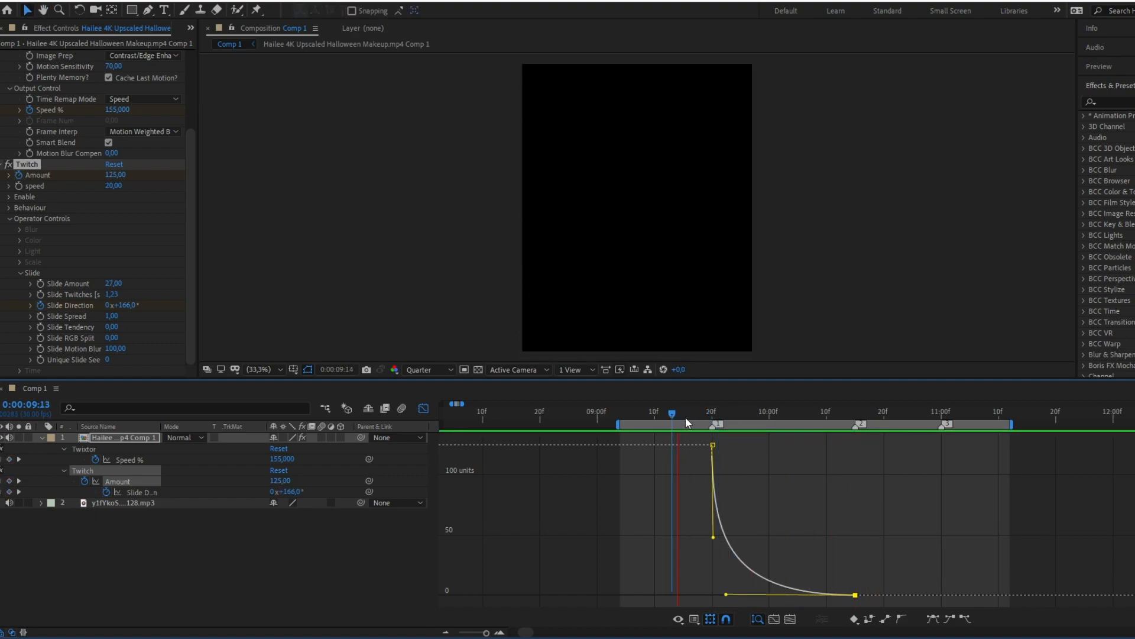
click(716, 416)
key(space)
drag(713, 416, 734, 420)
Step: Refine the Amount curve by extending the last keyframe's handle almost to the first keyframe and shortening the first keyframe's handle
drag(723, 594, 744, 594)
click(781, 413)
drag(783, 414, 730, 425)
key(space)
drag(745, 597, 715, 594)
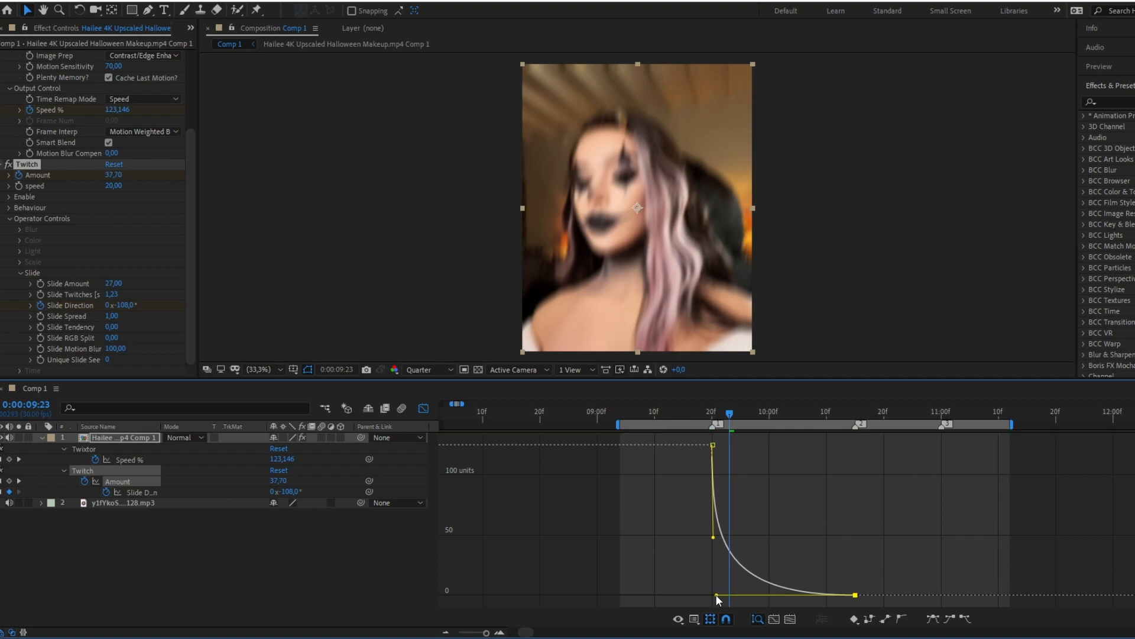
drag(714, 537, 713, 516)
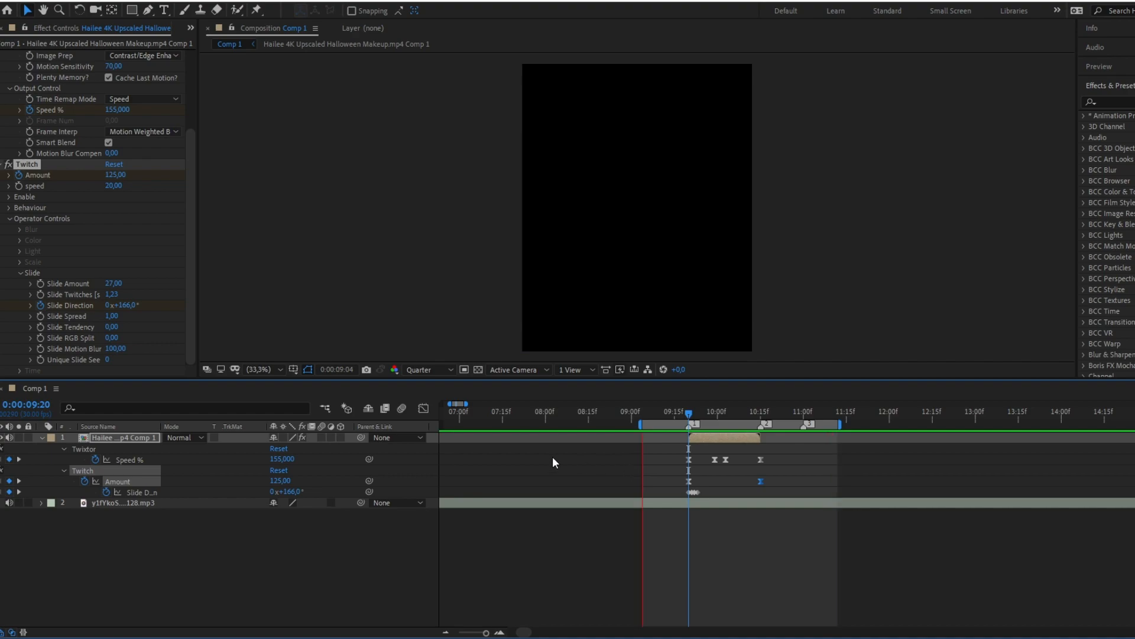
Step: Collapse the clip layer's properties and play back the refined shake from 0:00:09:20
click(42, 438)
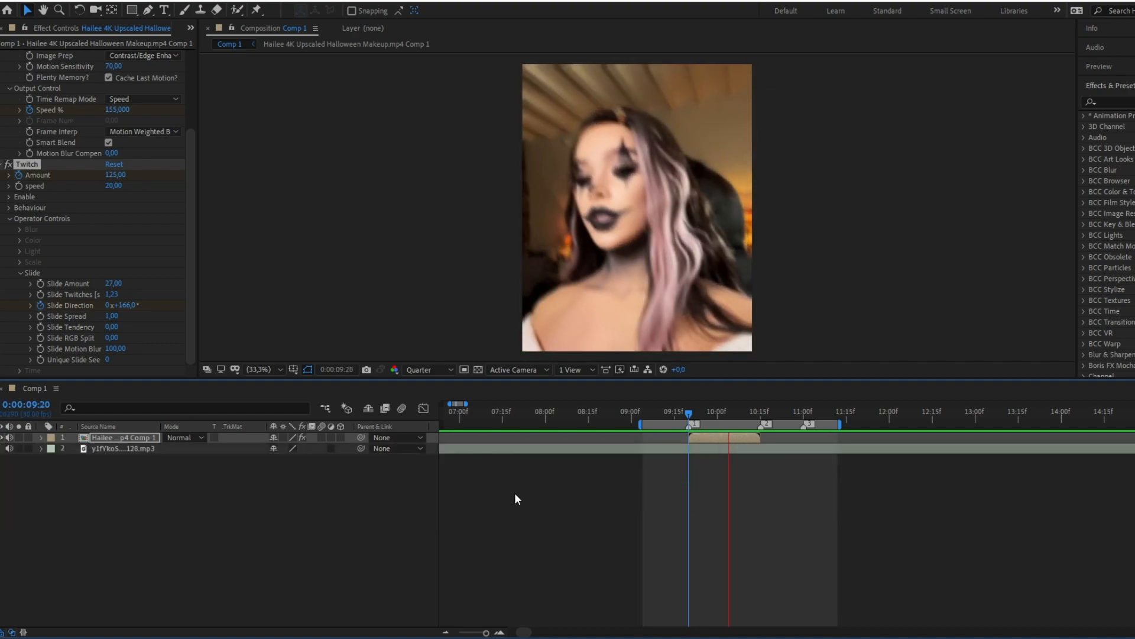
scroll(704, 482, up, 2)
drag(689, 414, 665, 406)
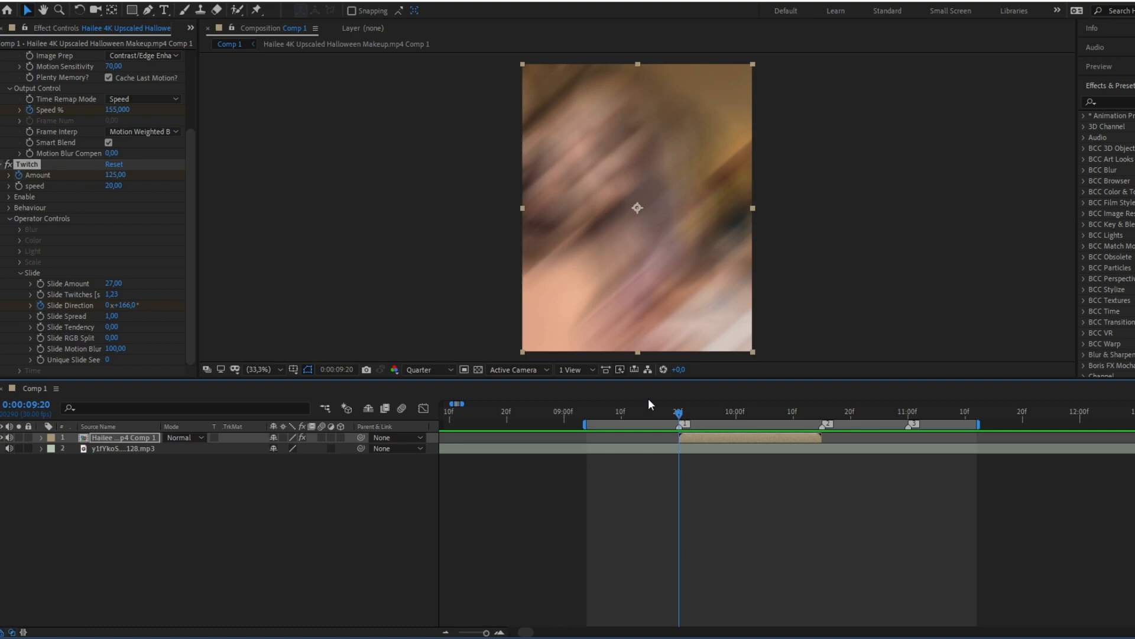
Step: Apply the S_Flicker effect to the clip after Twitch and set its Amplitude to 0.29
click(2, 165)
click(730, 544)
click(85, 298)
click(1119, 101)
text(s_flicker)
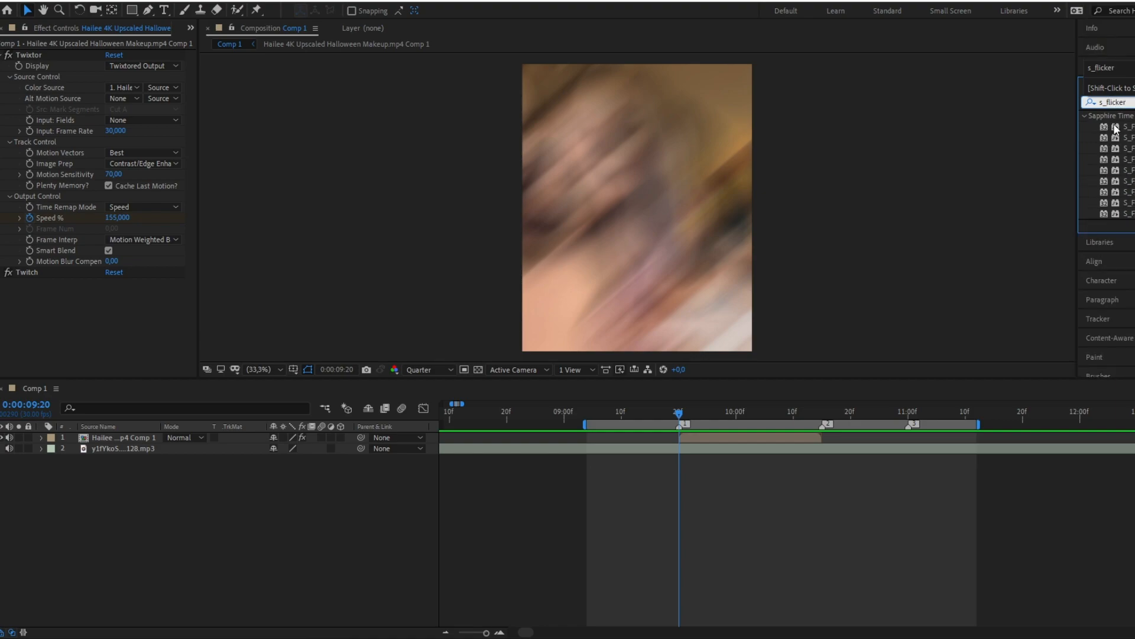
drag(1116, 128, 71, 313)
drag(111, 207, 131, 207)
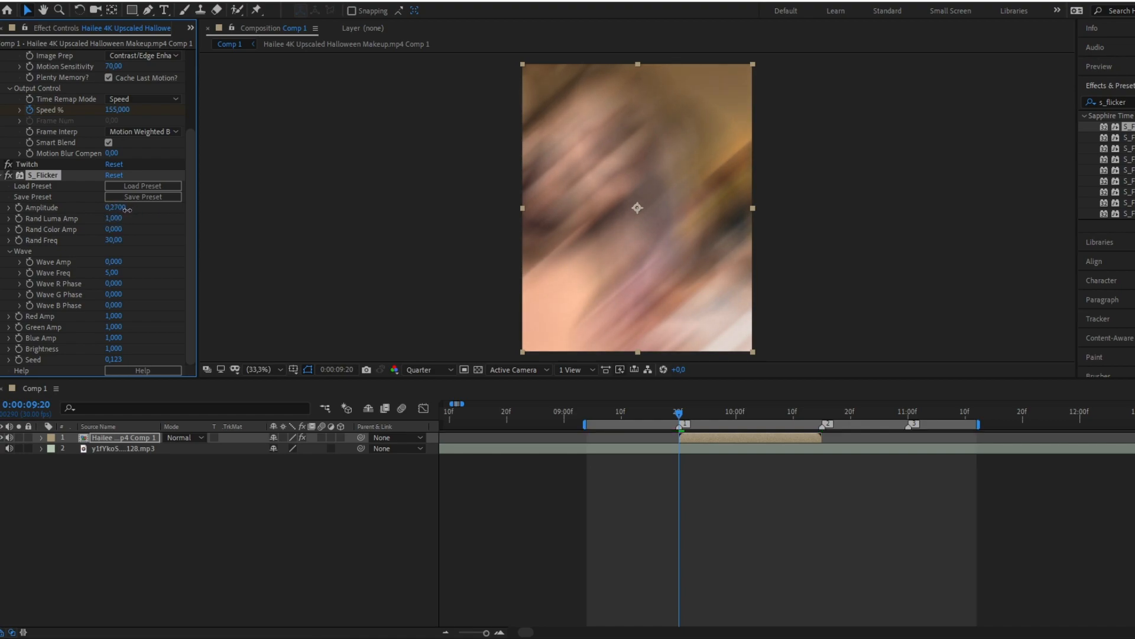
Step: Play back the clip from about 0:00:09:15 to check the flicker on the shake
key(space)
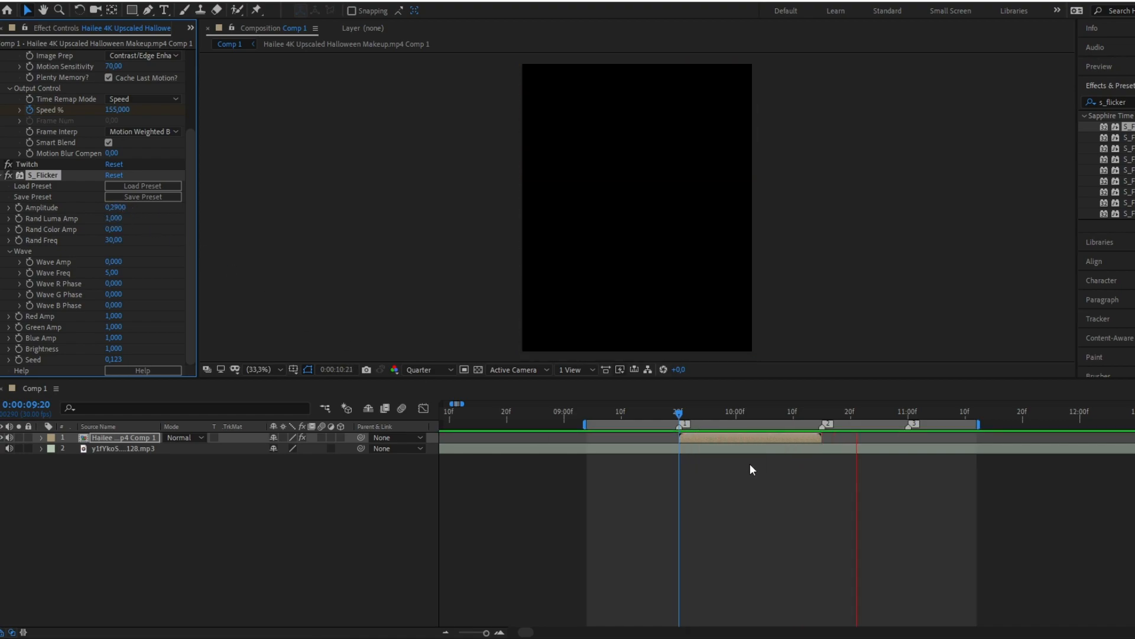
click(650, 411)
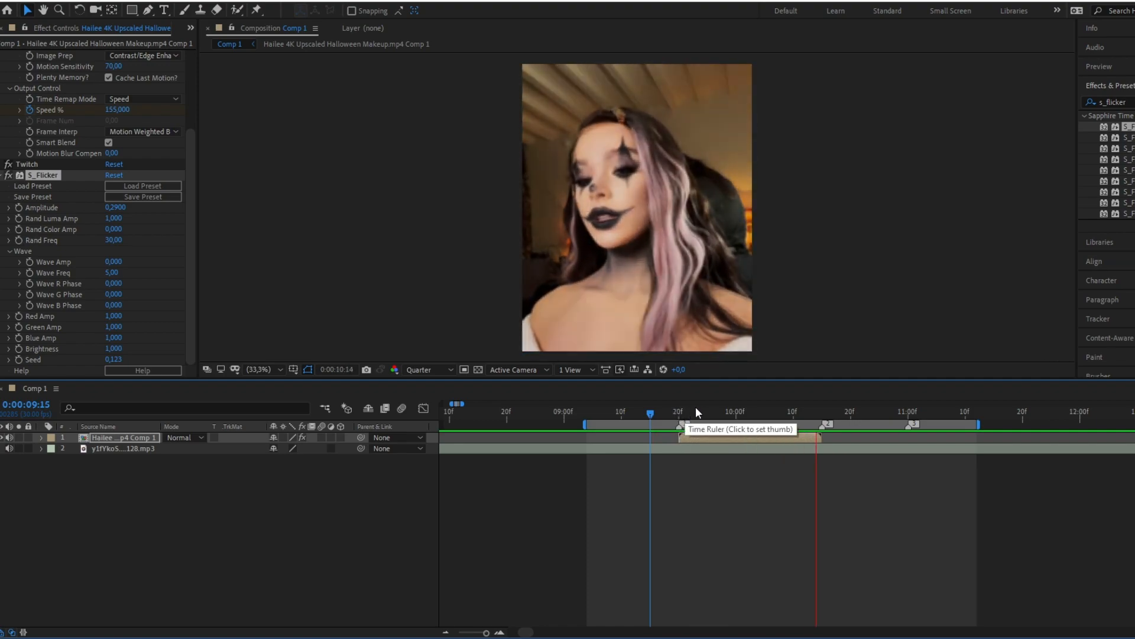
click(680, 413)
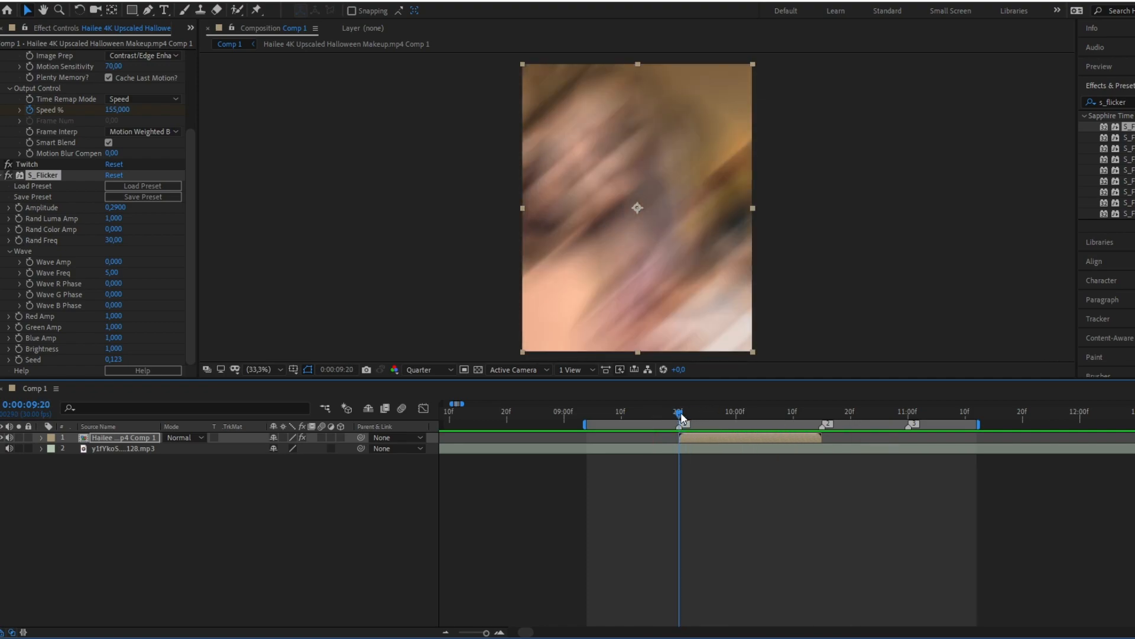
Step: Apply the S_Shake effect to the clip after S_Flicker and preview its default shake
click(6, 176)
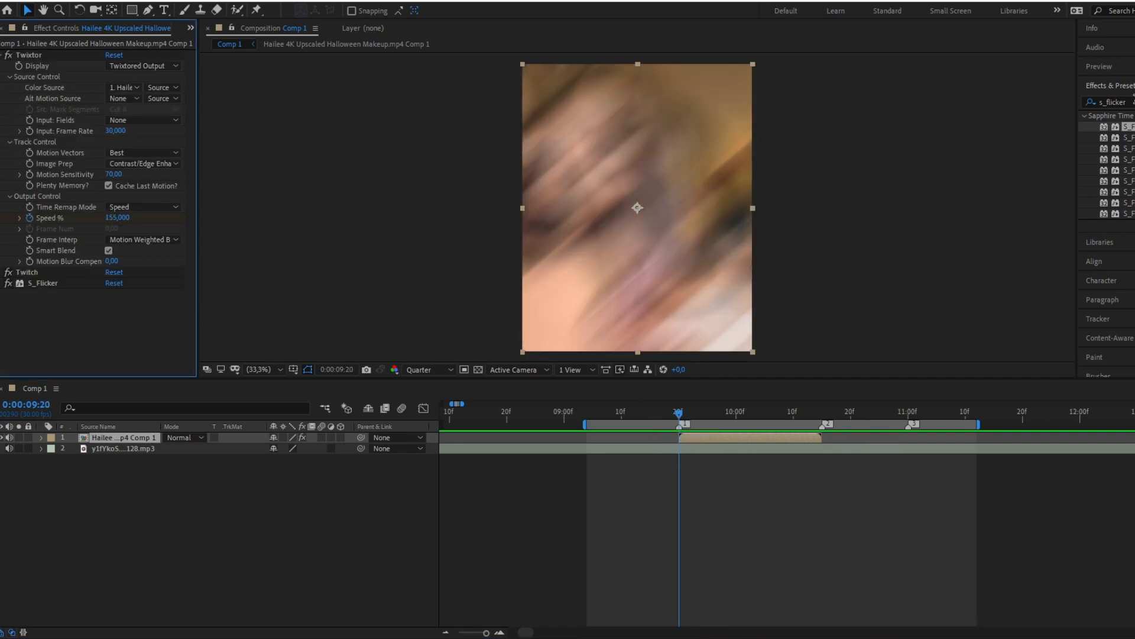
click(1105, 102)
text(s_shake)
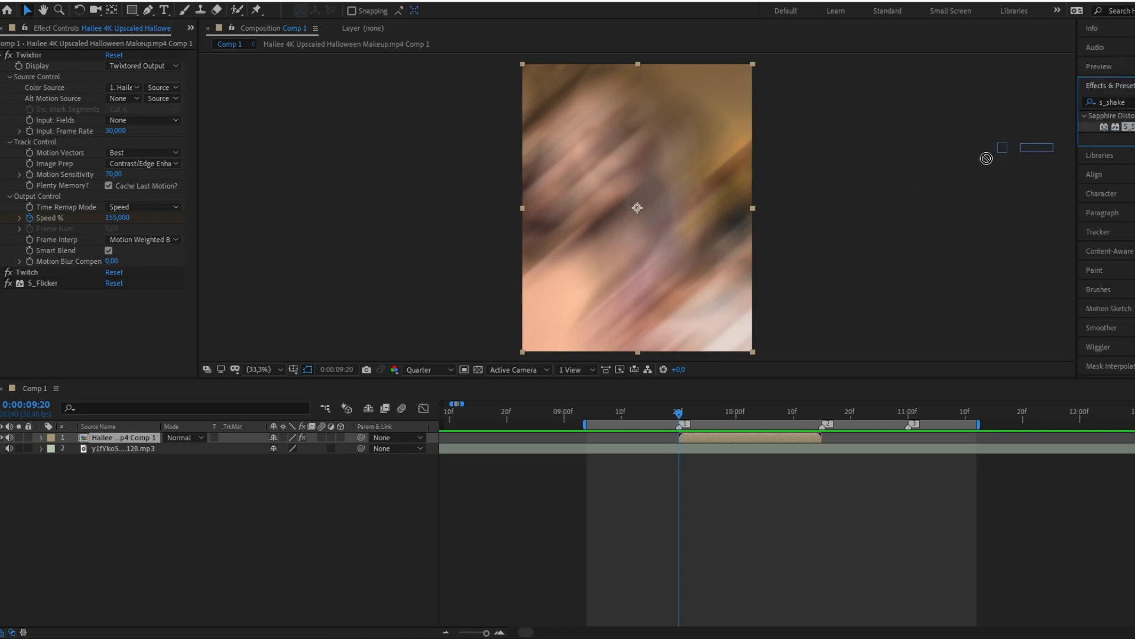
drag(133, 359, 125, 354)
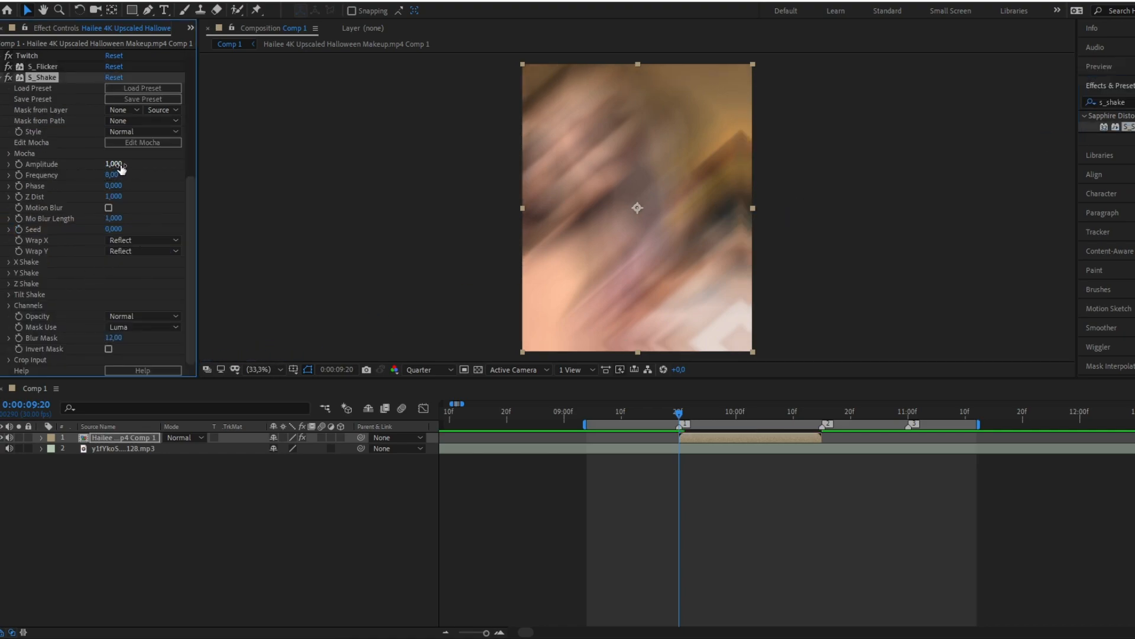
mouse_move(689, 414)
mouse_down()
mouse_move(738, 412)
mouse_move(691, 410)
mouse_up()
key(space)
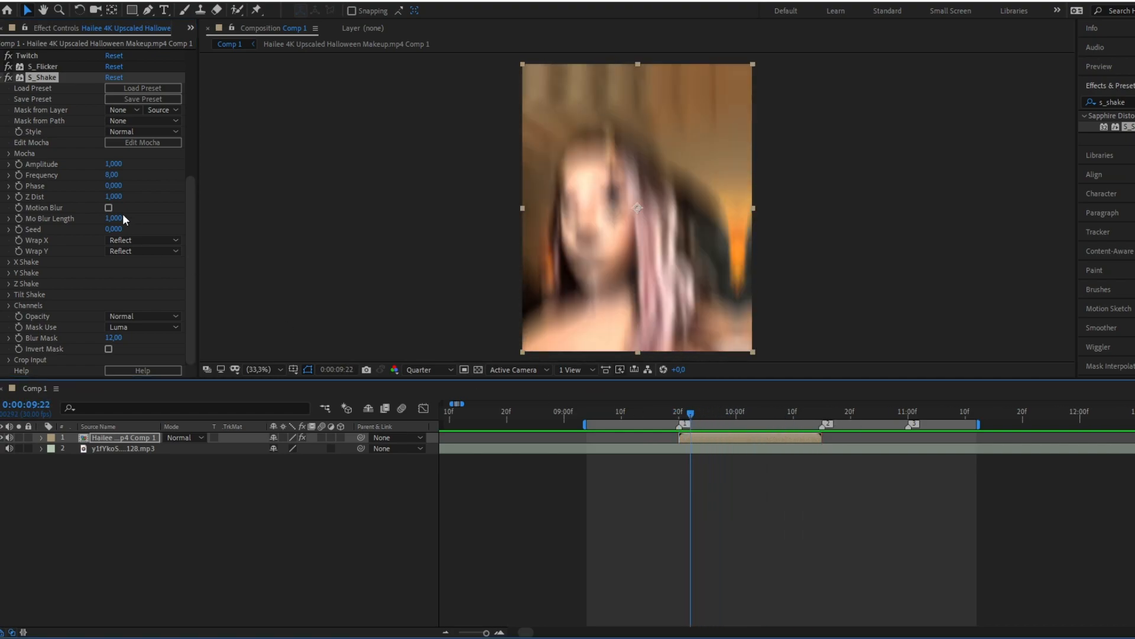
Step: Set the S_Shake Amplitude to 0.25 and Frequency to 5, and enable its Motion Blur
drag(113, 163, 69, 170)
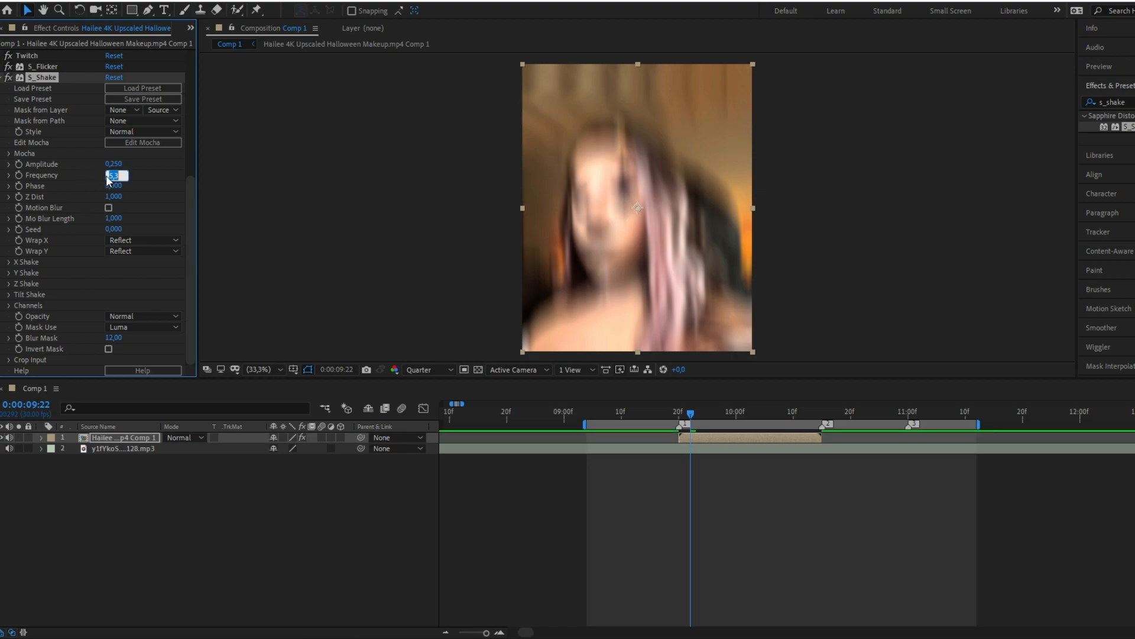
text(5)
key(Return)
key(space)
Step: Preview the added shake and raise the S_Shake Amplitude to 0.3
click(656, 412)
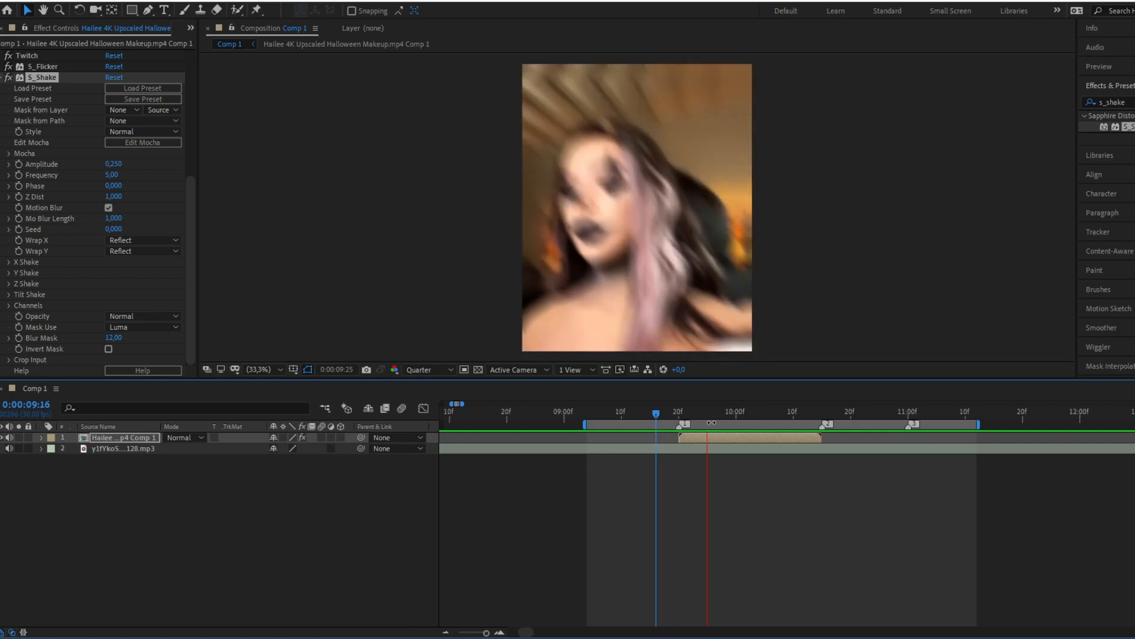
drag(718, 414, 747, 414)
drag(122, 167, 126, 167)
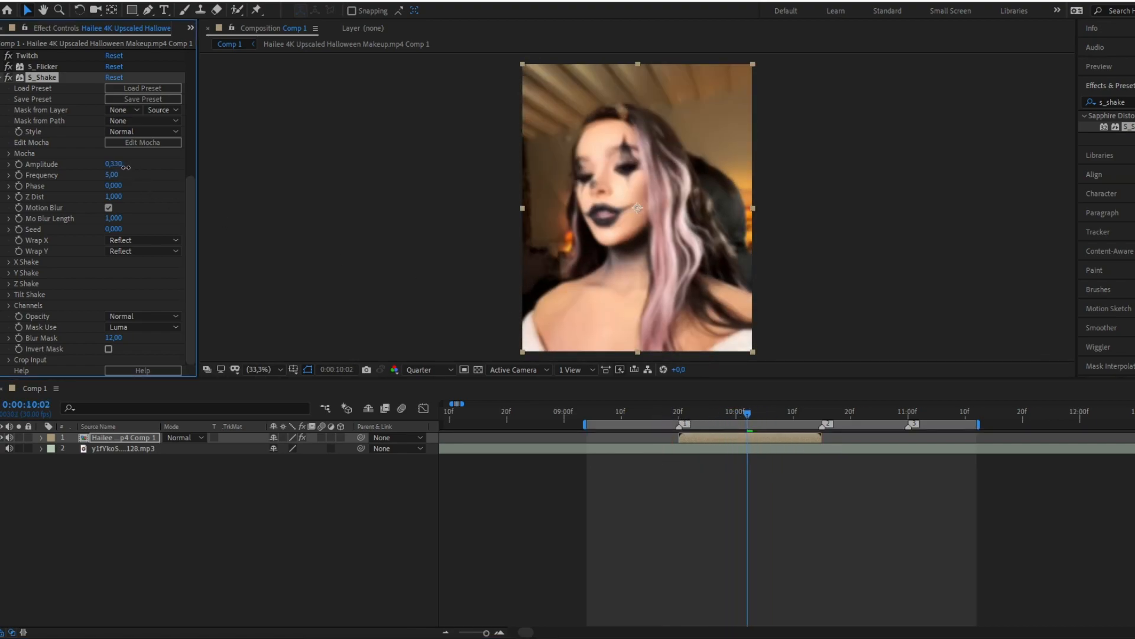
key(space)
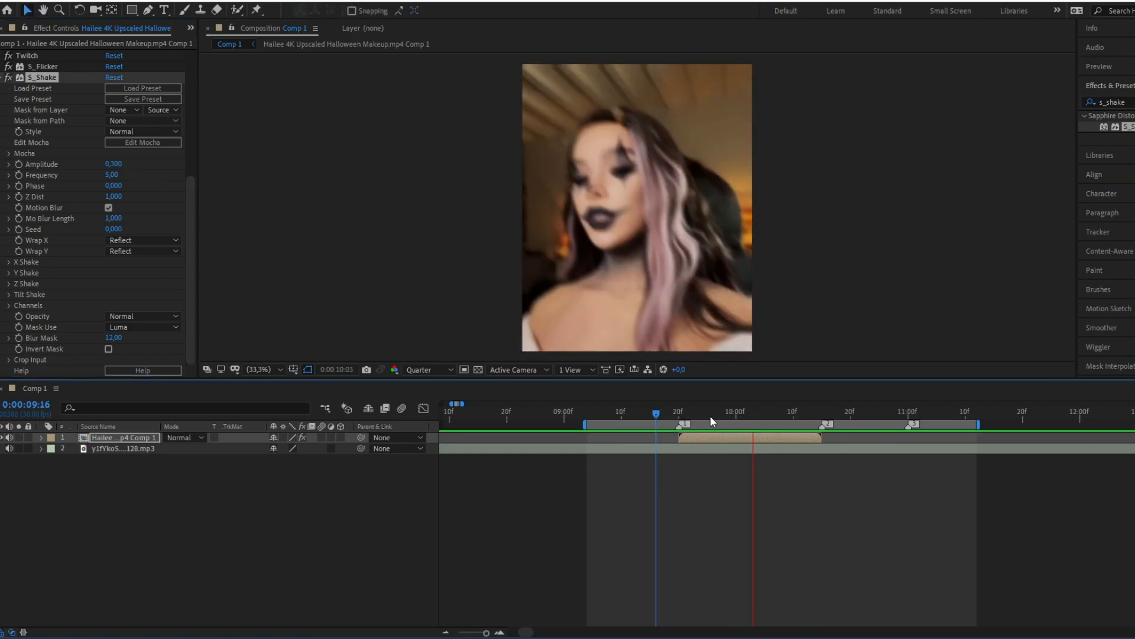
Step: Set the S_Shake Amplitude to 0.2 and Frequency to 3, and play back the softer shake
click(679, 414)
drag(120, 177, 106, 178)
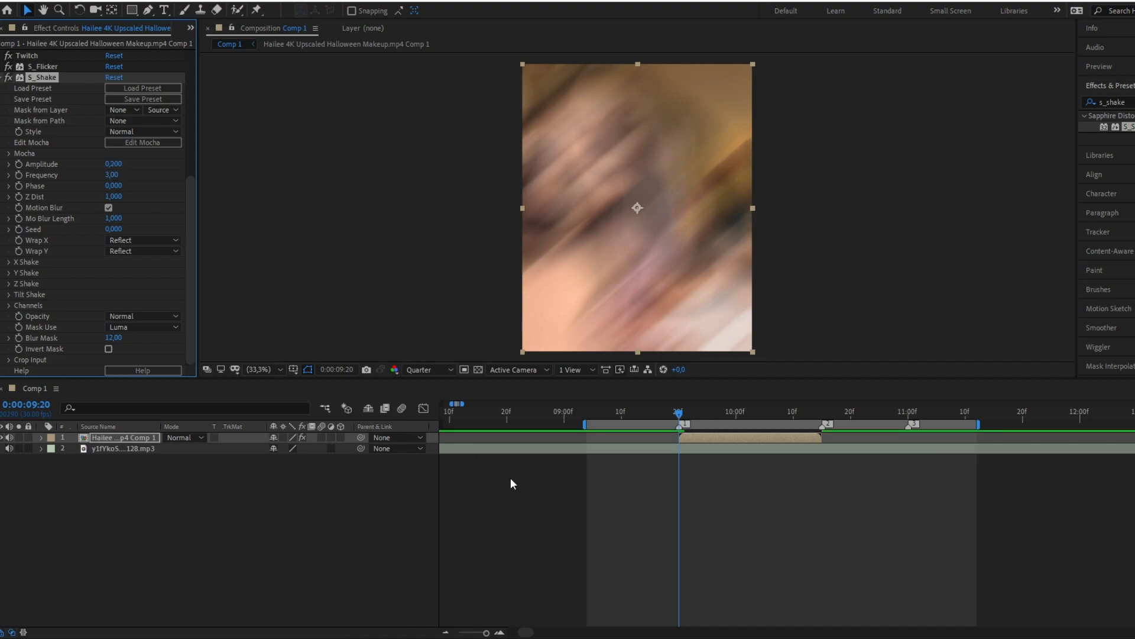
key(space)
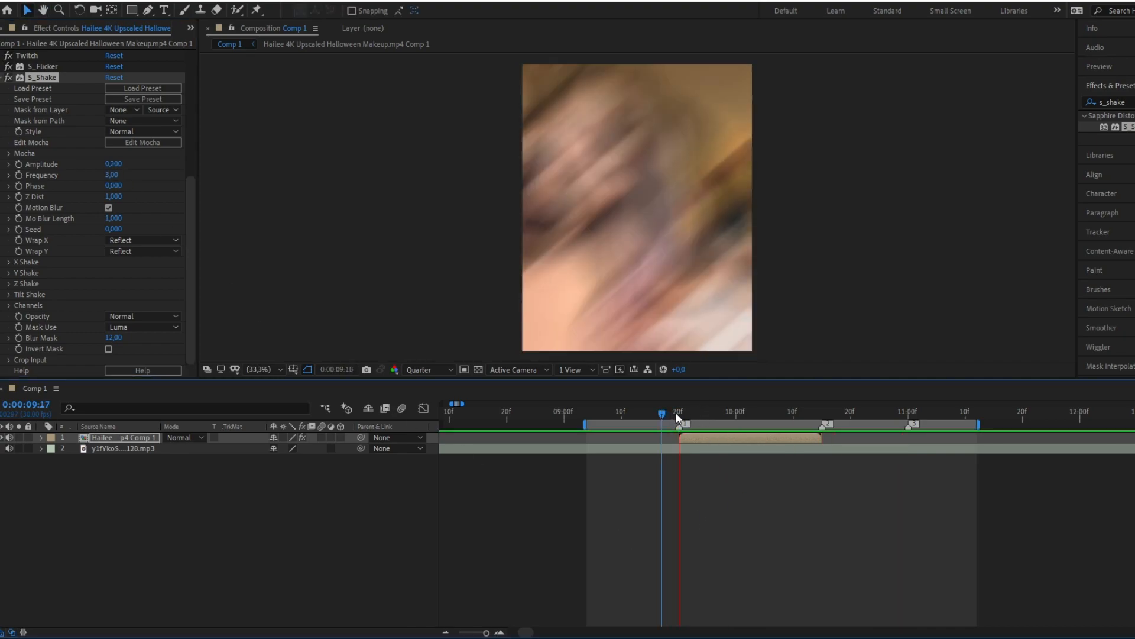
key(space)
click(728, 416)
drag(729, 417, 681, 411)
key(space)
key(space)
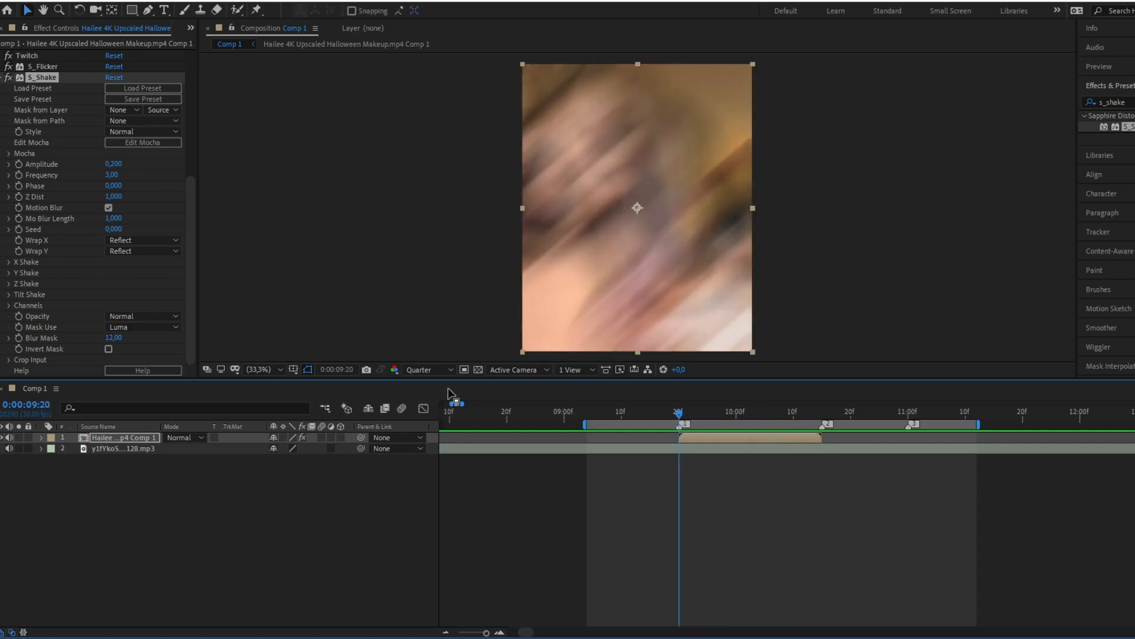
Step: Set the S_Shake Amplitude to 0.3 and play back the clip from 0:00:09:18
drag(119, 164, 127, 165)
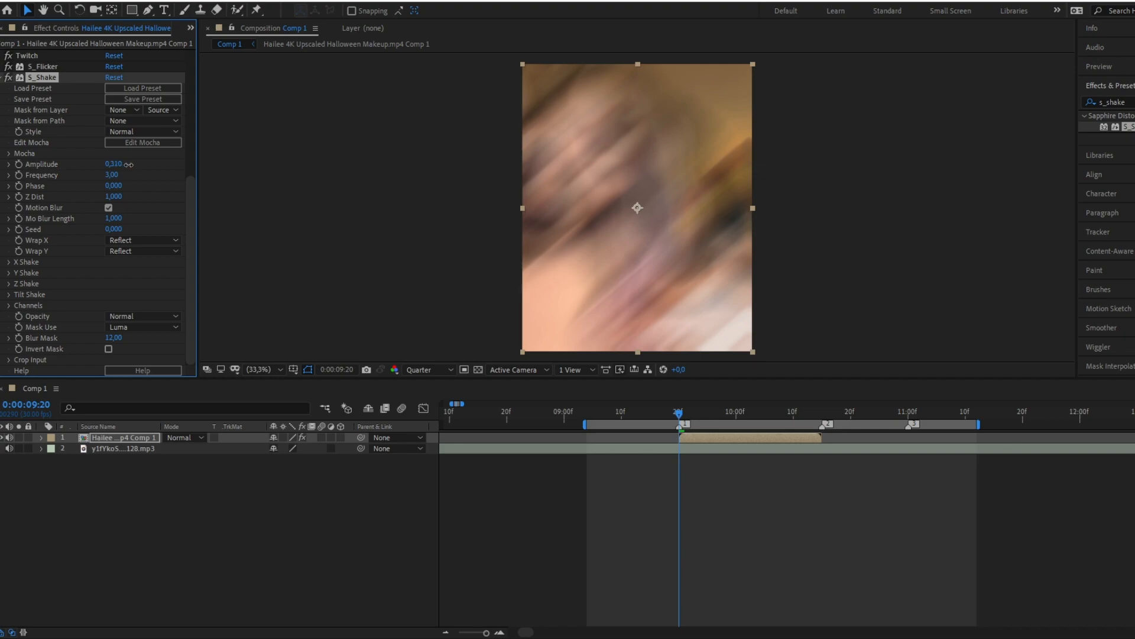
key(space)
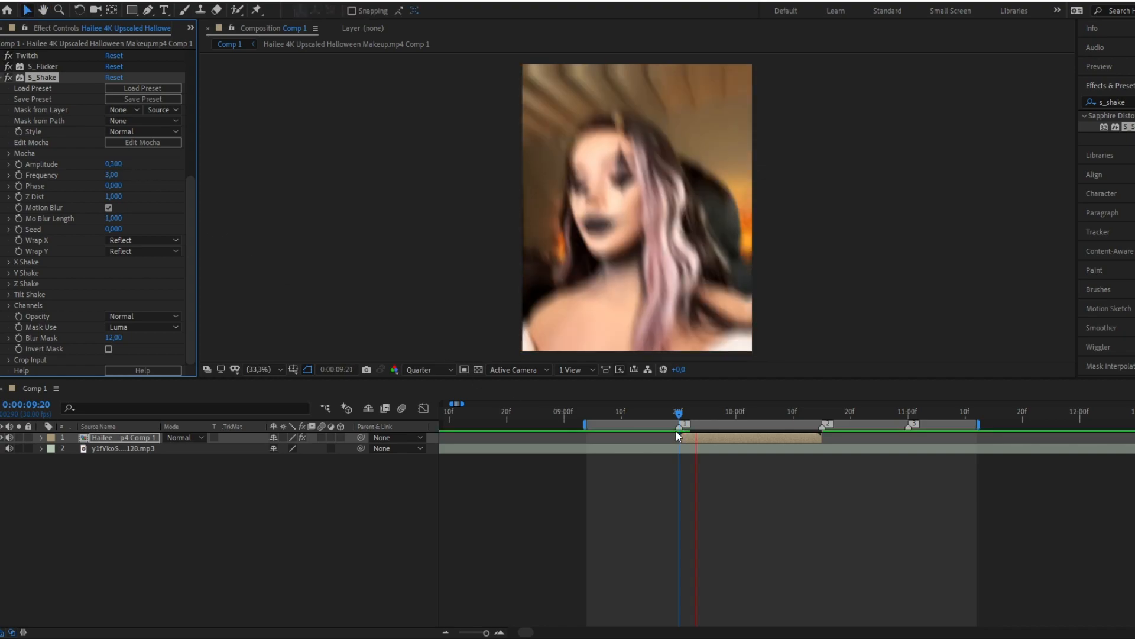
click(667, 413)
key(space)
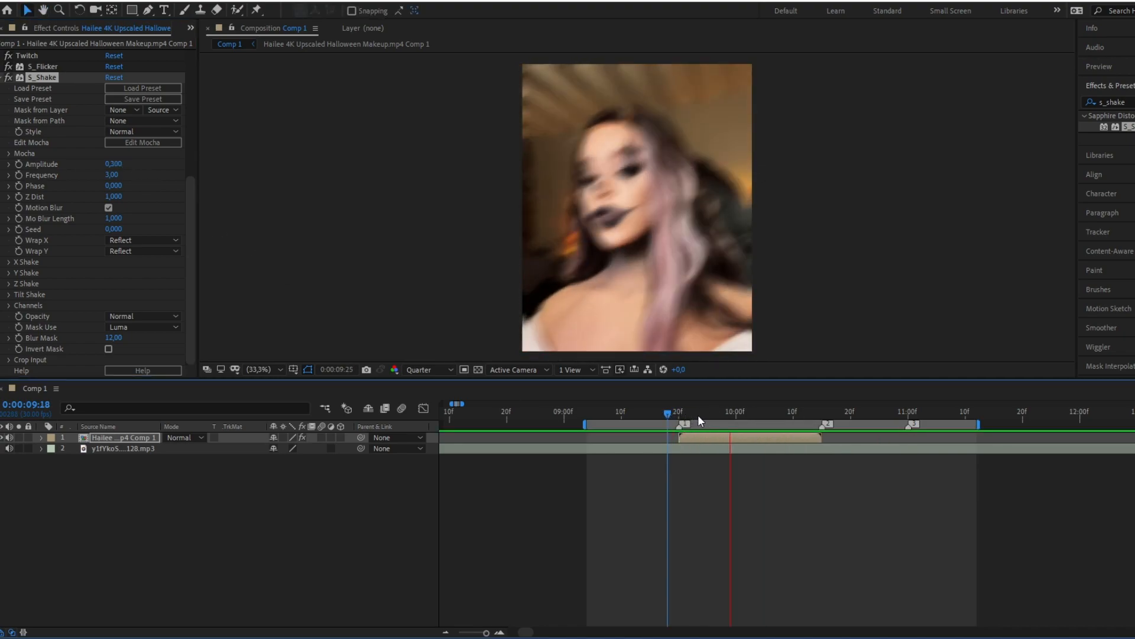
Step: Try to animate the clip's Scale from 100% at 0:00:09:20 to 120% at 0:00:10:15
click(704, 468)
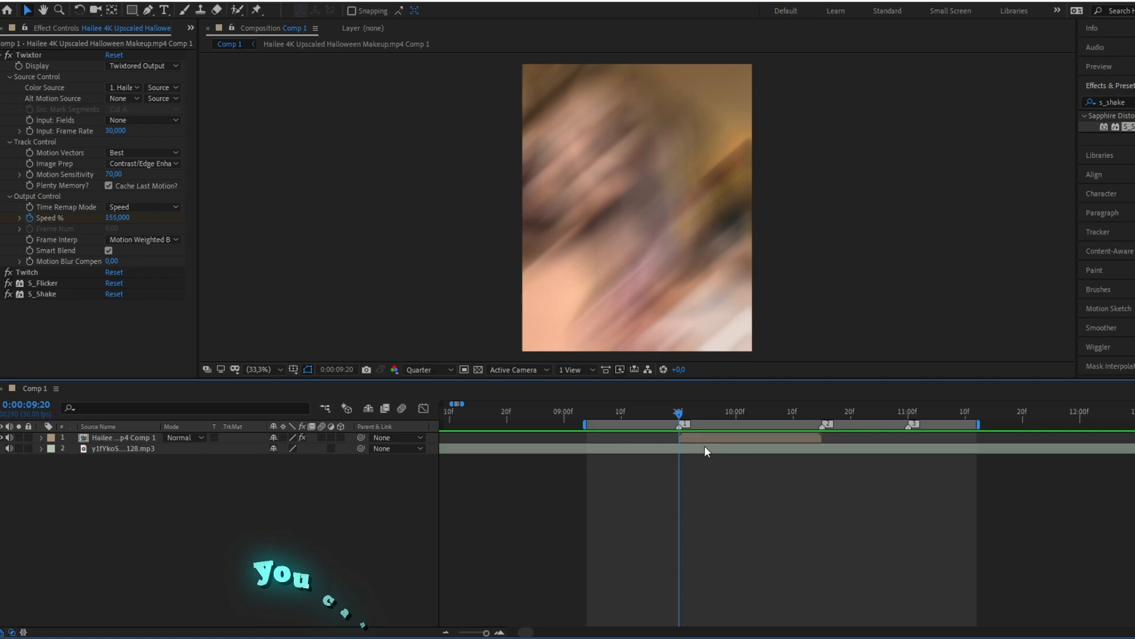
click(704, 438)
key(s)
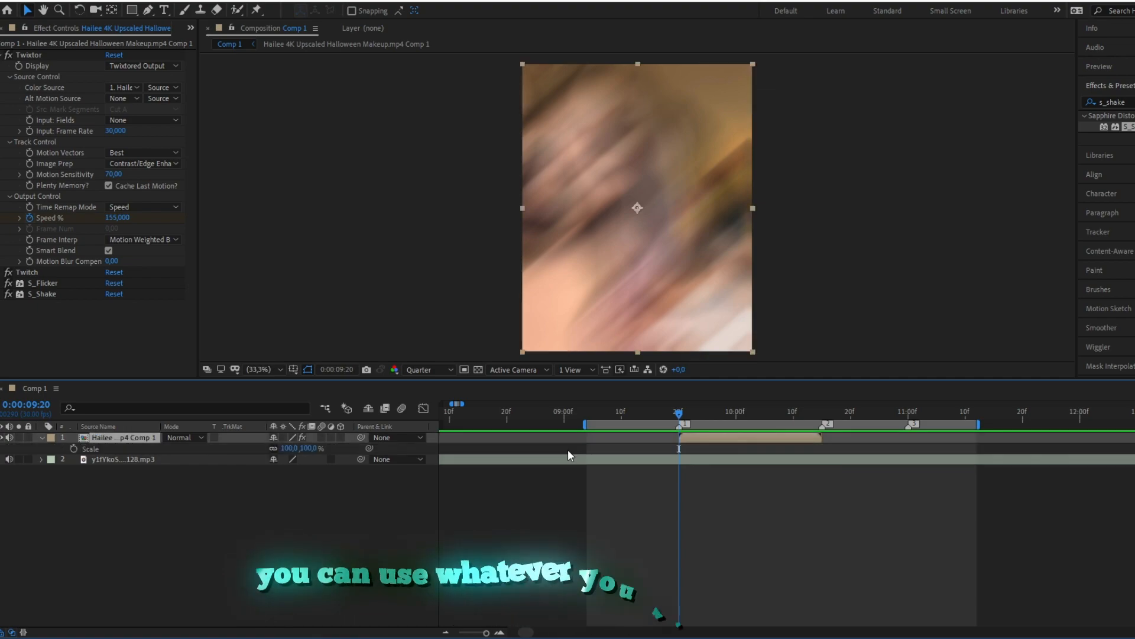
click(73, 449)
click(684, 413)
drag(711, 413, 822, 412)
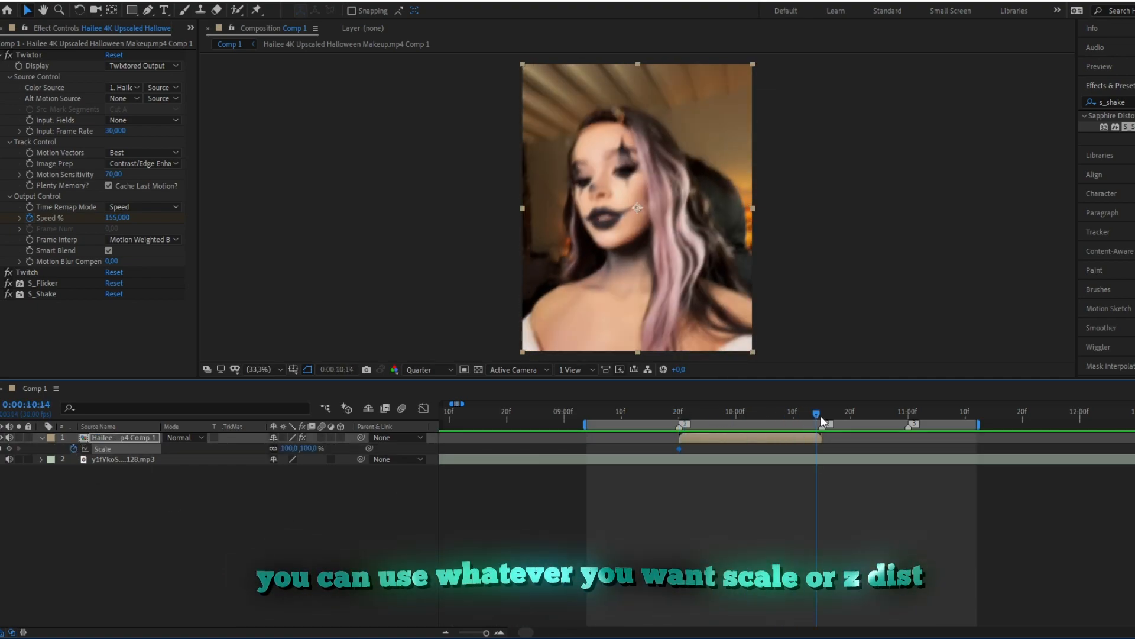
click(314, 449)
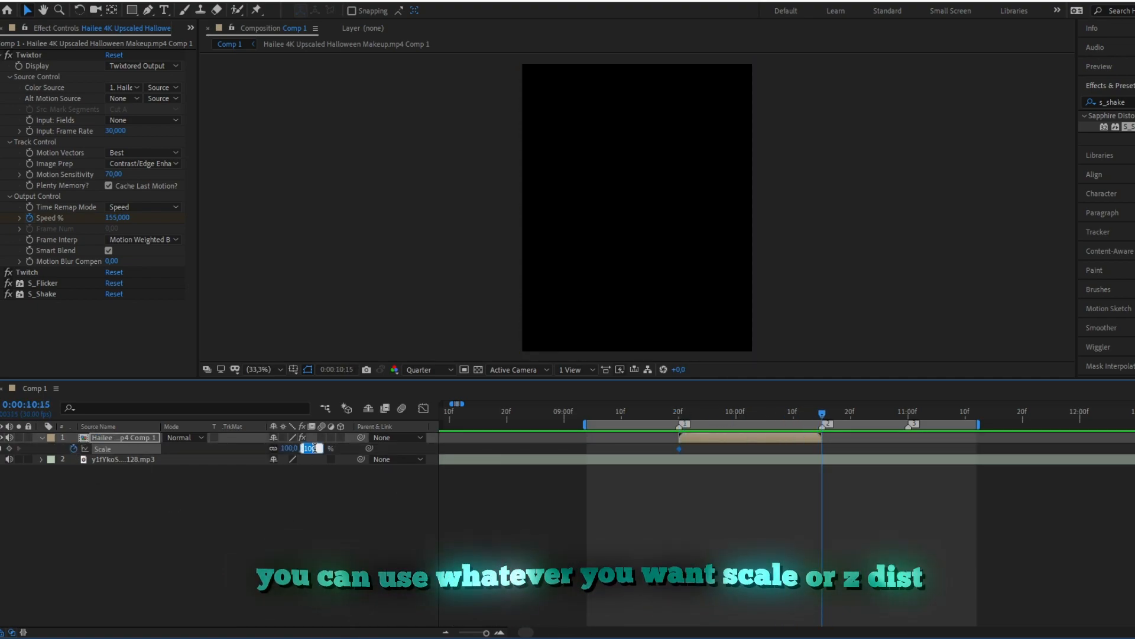
text(120)
key(Return)
Step: Preview the scale animation and remove its keyframes, returning to the clip's start
drag(718, 412, 823, 401)
key(space)
key(space)
key(j)
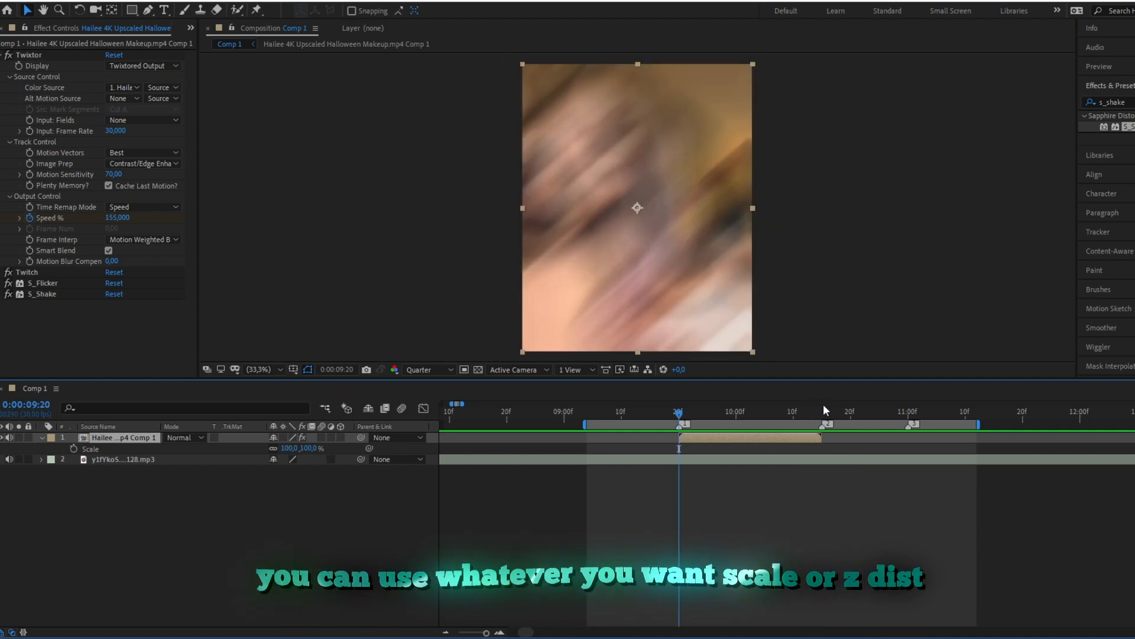
Step: Find the S_BlurMoCurves effect by searching for "s_blur" and apply it to the pre-composed clip after S_Shake
click(1107, 103)
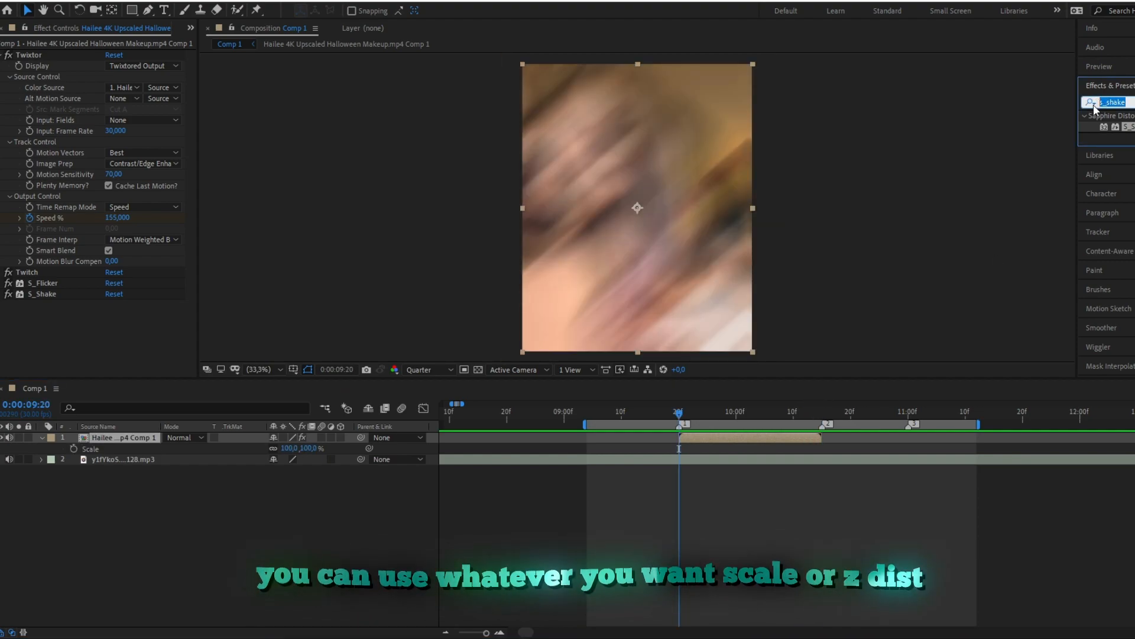
text(s_sha)
click(1091, 102)
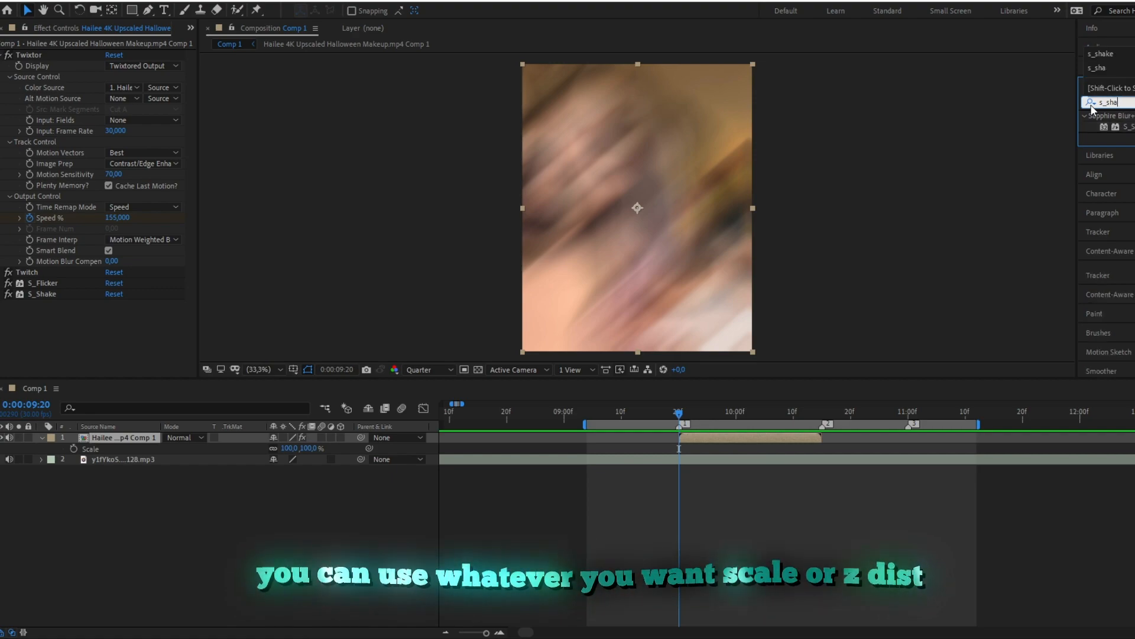
key(BackSpace)
key(BackSpace)
key(BackSpace)
text(blur)
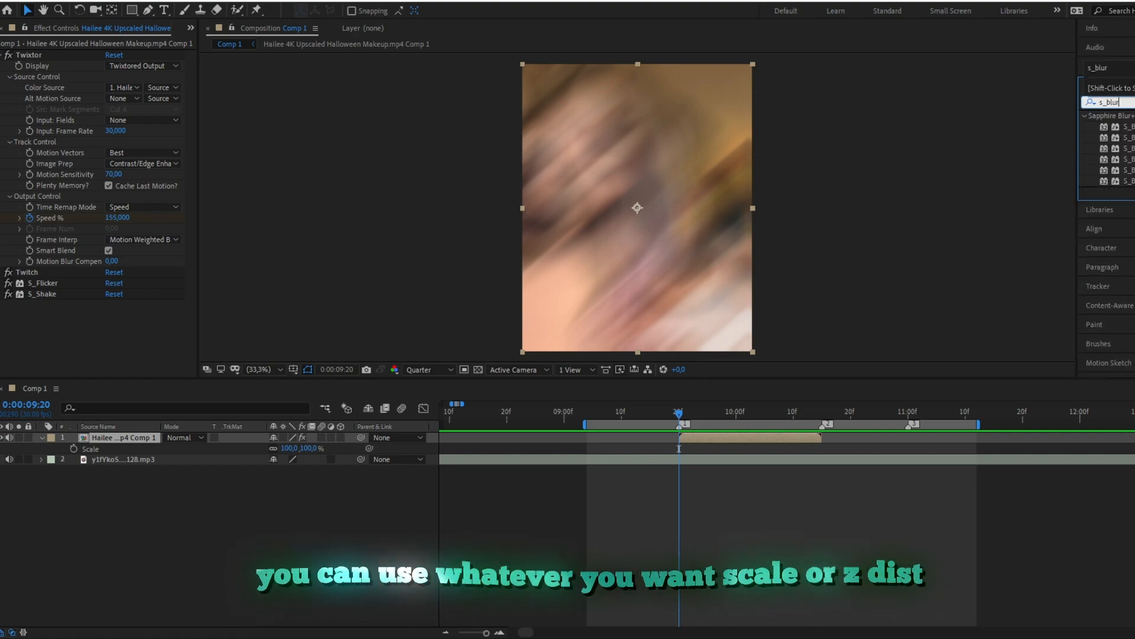
drag(1127, 170, 77, 316)
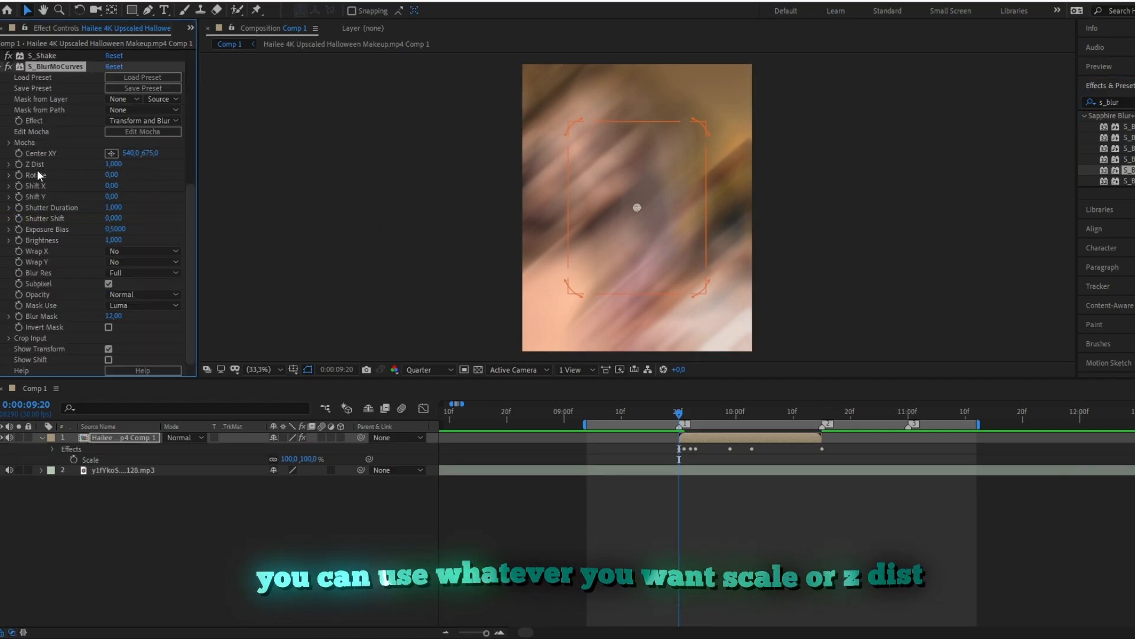
Step: Keyframe the S_BlurMoCurves Z Dist at 1 at 0:00:09:20 and at 0.89 at 0:00:10:15
click(19, 164)
drag(679, 412, 822, 412)
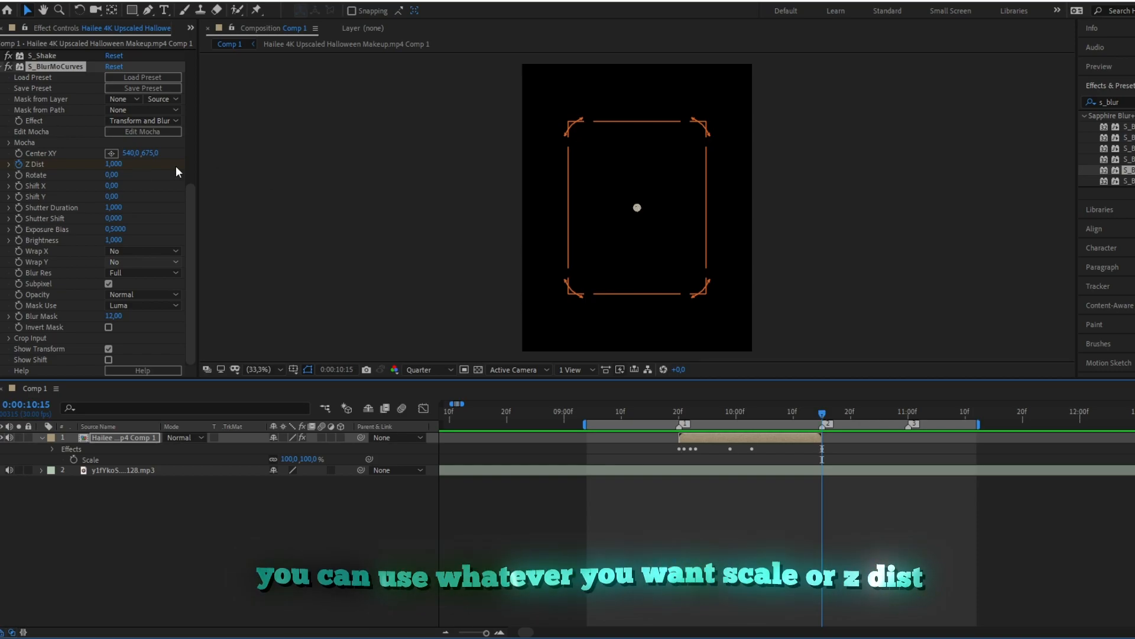
click(114, 163)
text(0,89)
key(Return)
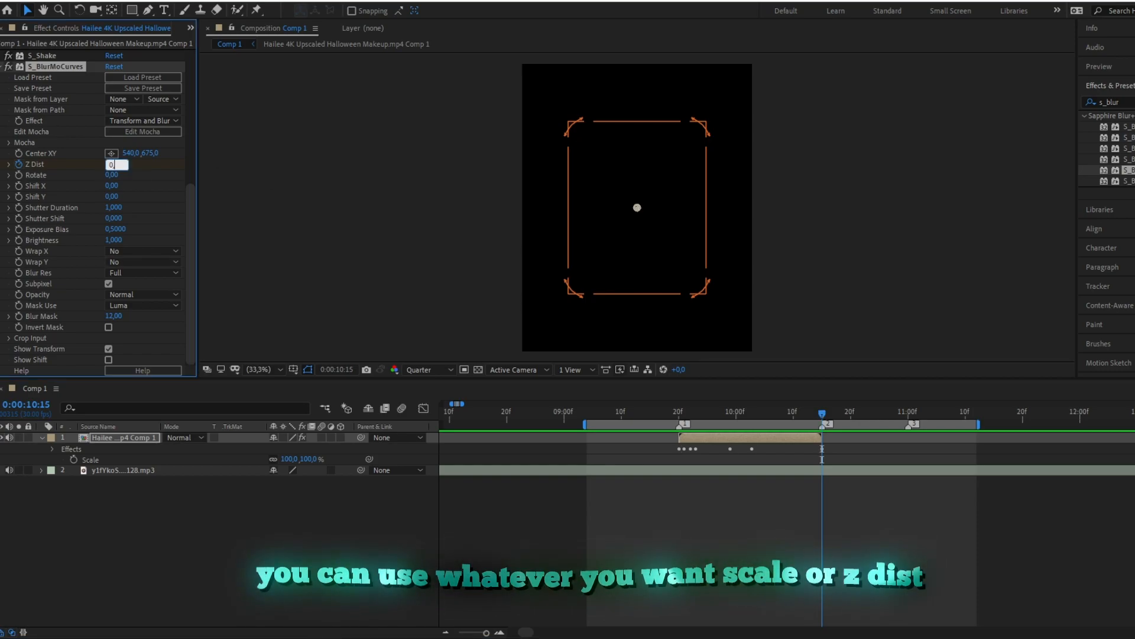
Step: Play back the Z Dist zoom from 0:00:09:20 and show all of the clip's keyframed properties
click(679, 412)
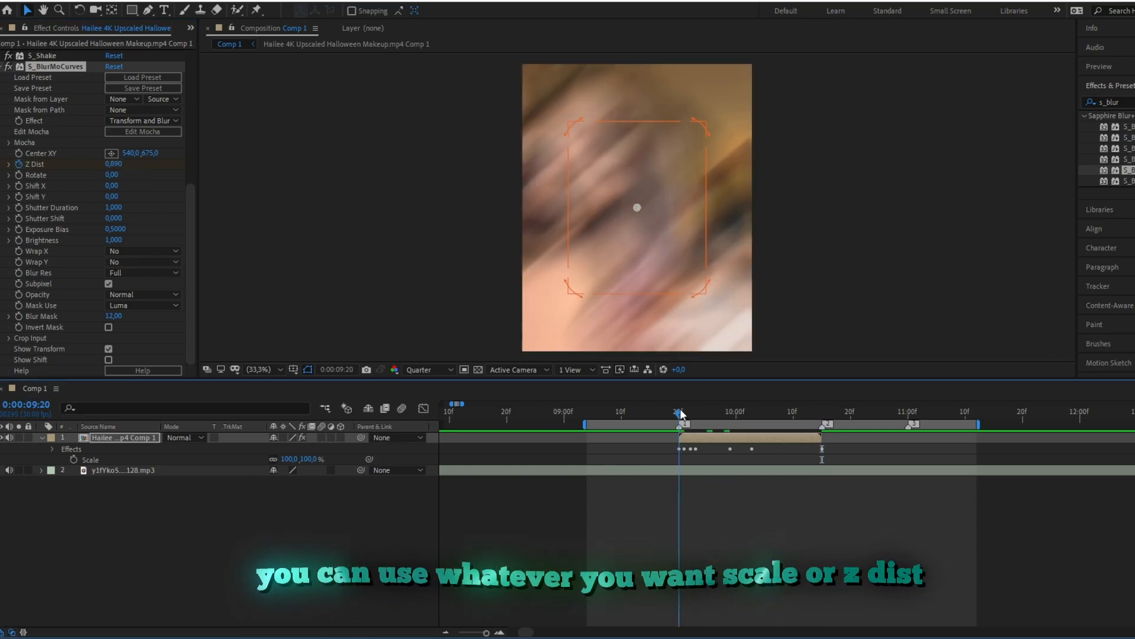
key(space)
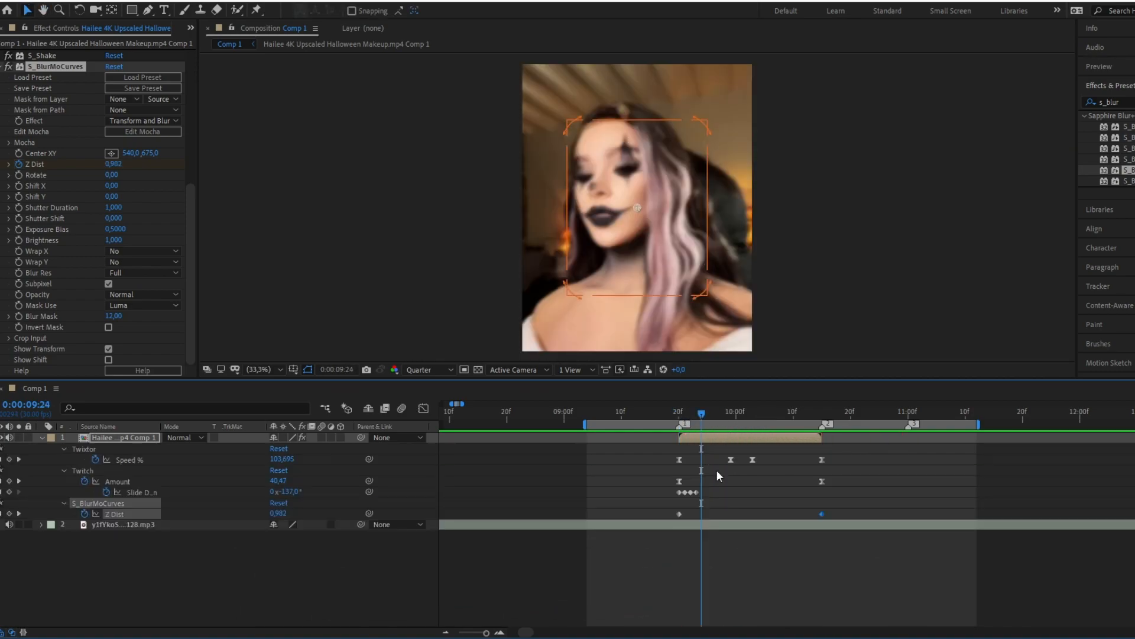
key(u)
key(u)
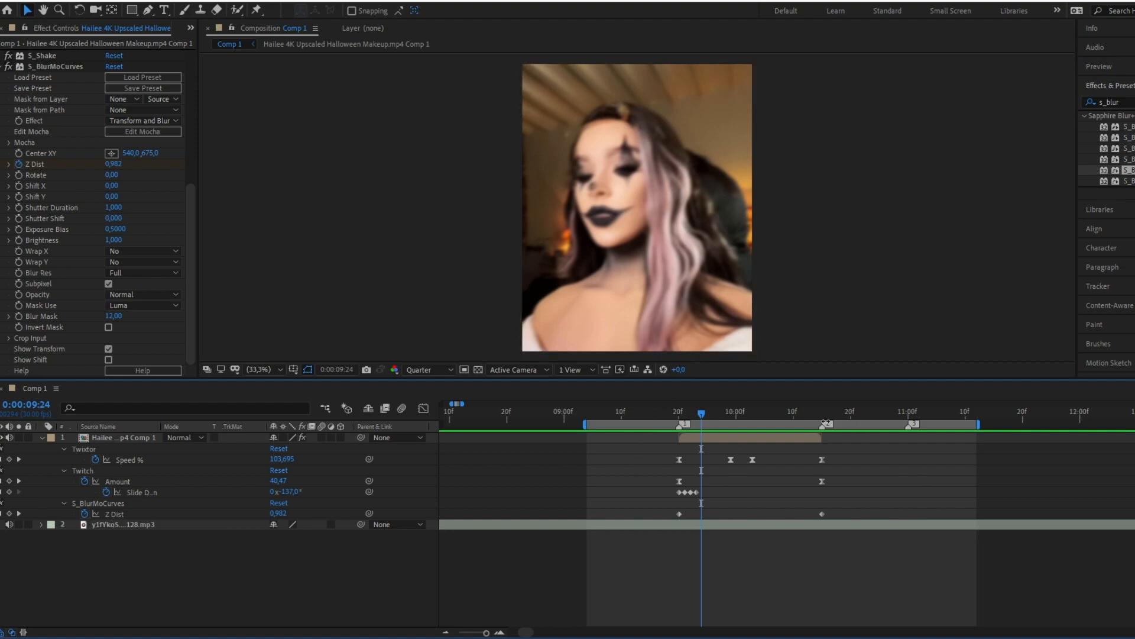
click(679, 413)
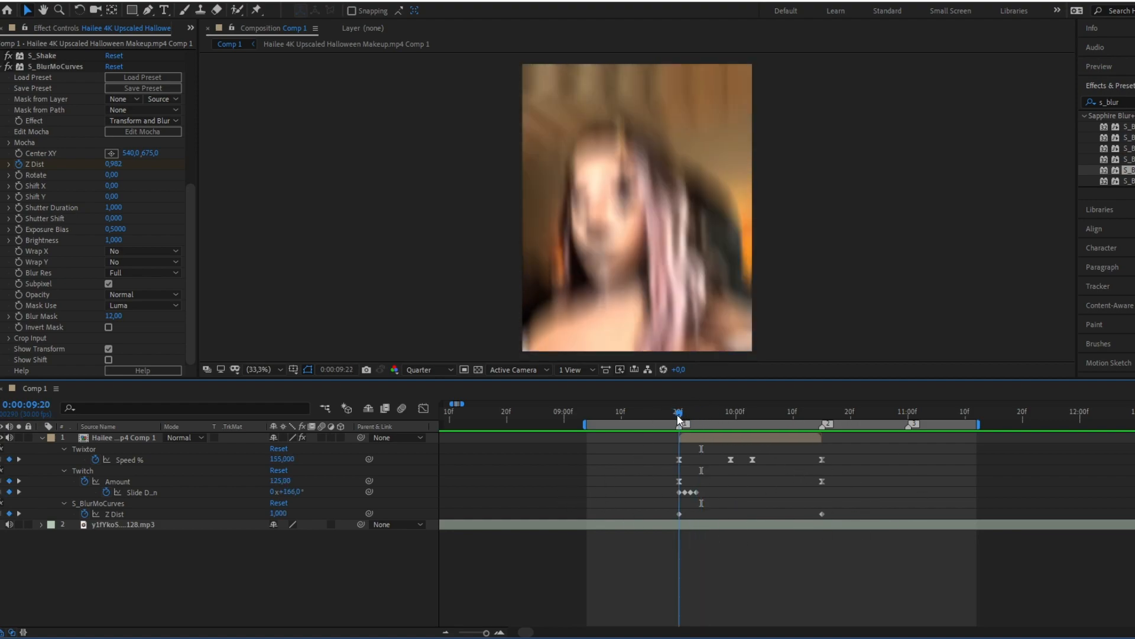
key(space)
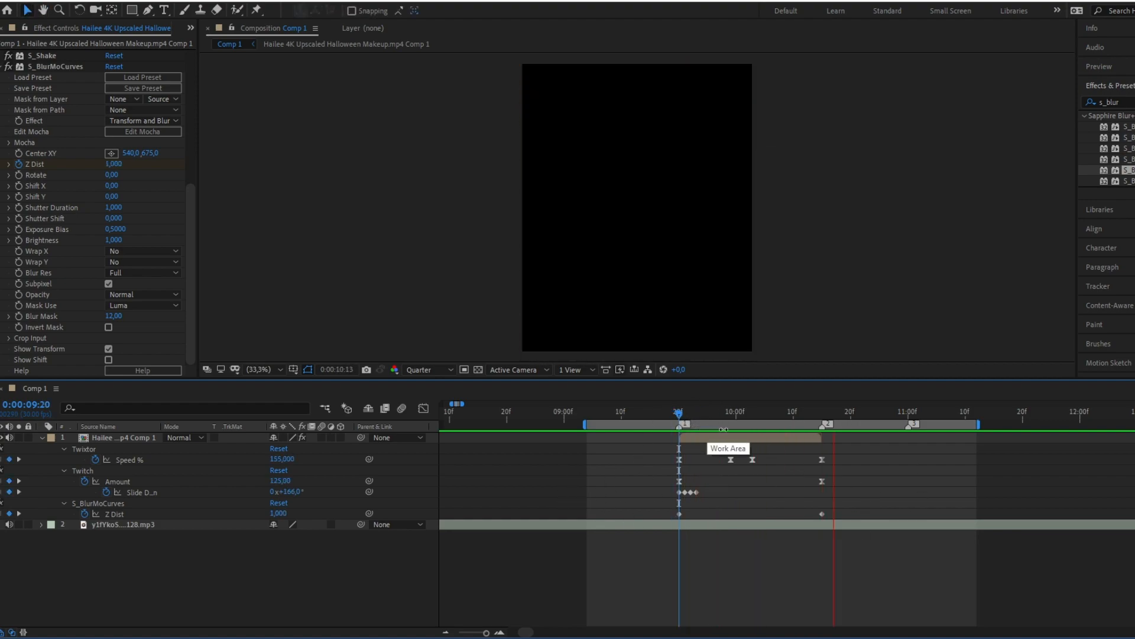